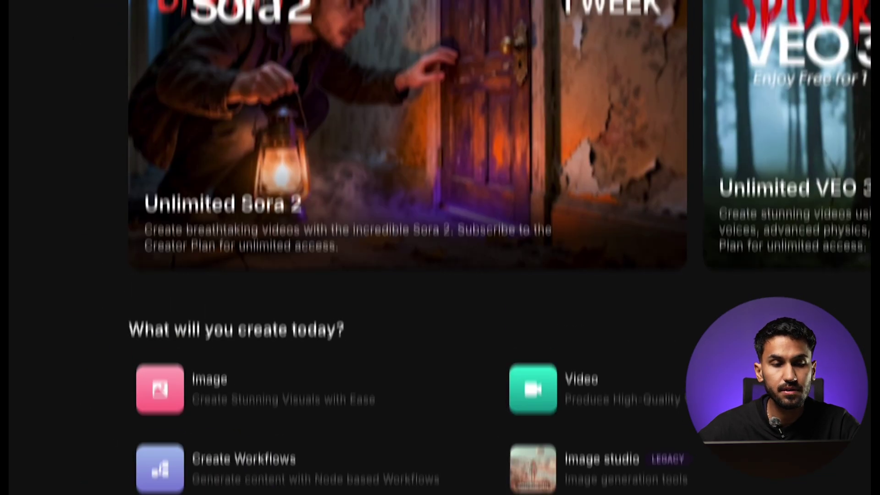
- Open image generation in My Creations and choose Edit as the way to add a reference
click(160, 389)
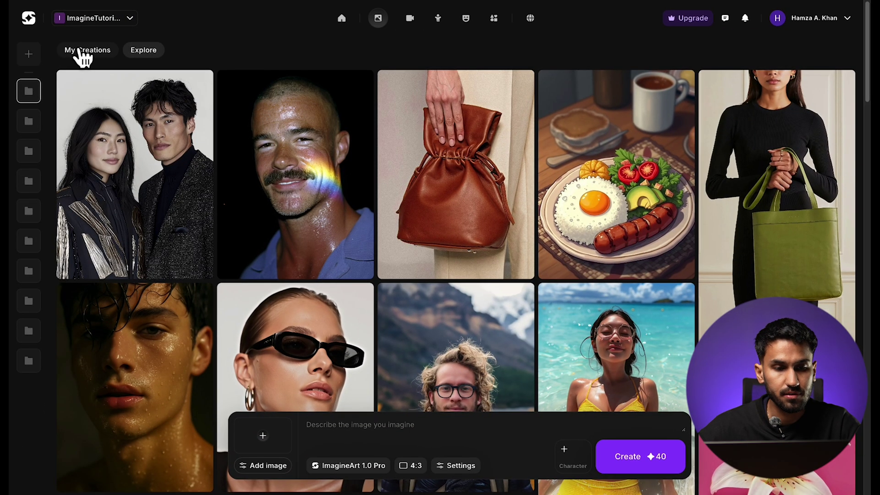
click(80, 50)
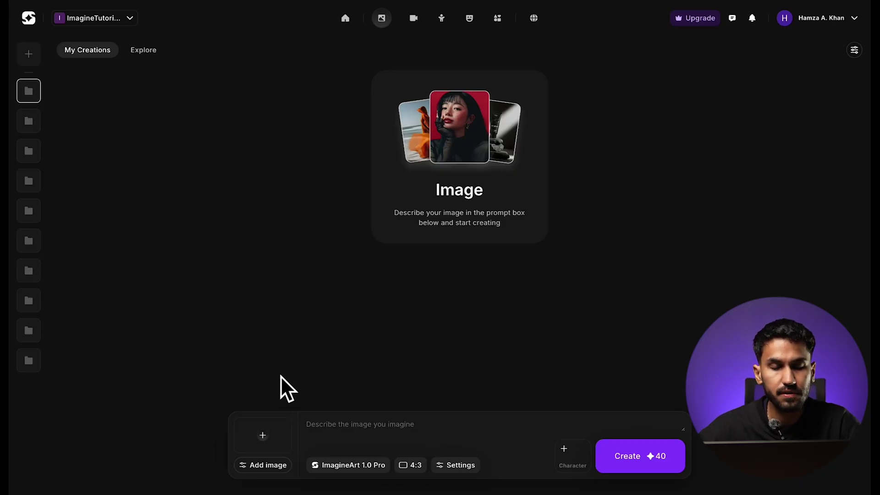
click(276, 465)
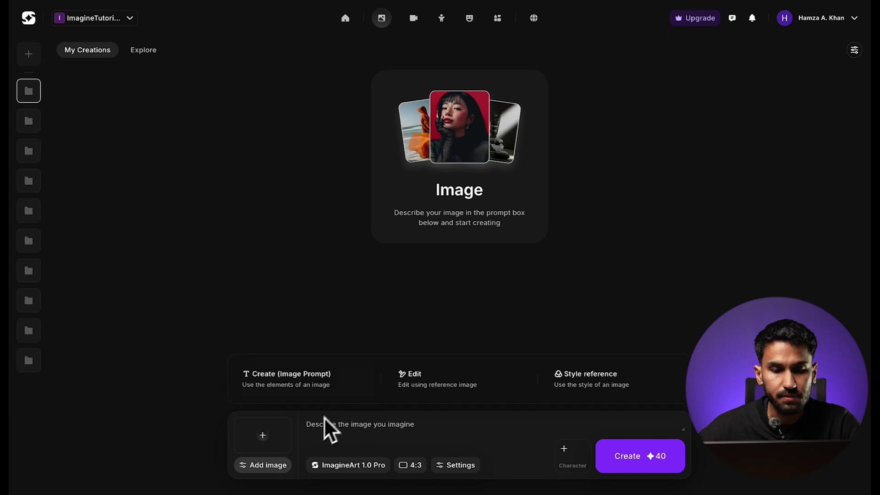
click(421, 387)
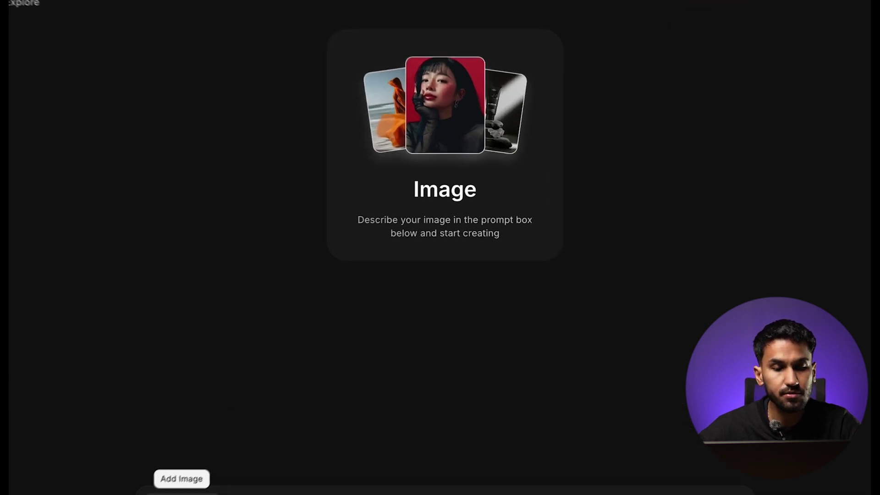
- Open the Add image dialog and scroll to the Recent Uploads
click(271, 435)
scroll(289, 362, down, 2)
scroll(223, 358, down, 2)
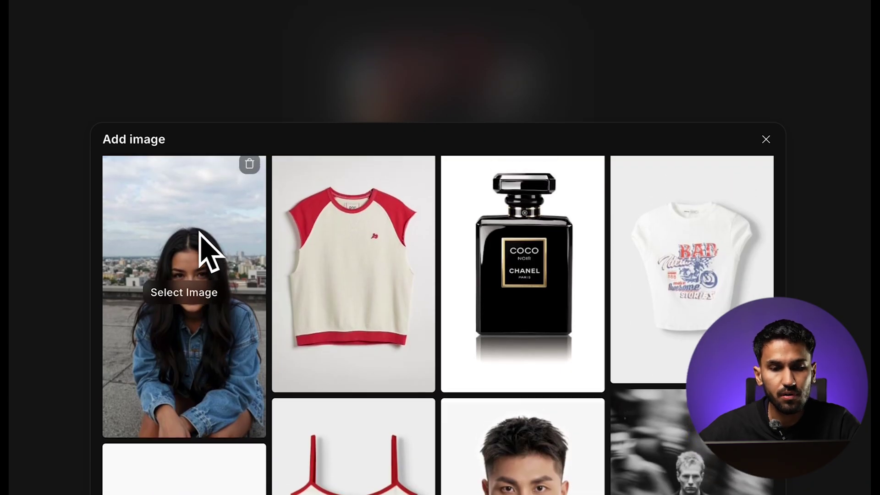
scroll(204, 251, up, 4)
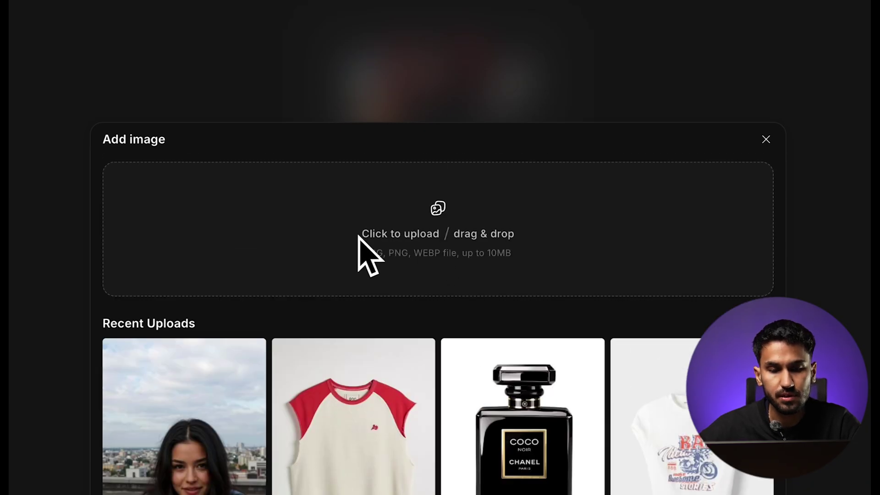
scroll(360, 236, down, 2)
scroll(202, 367, down, 1)
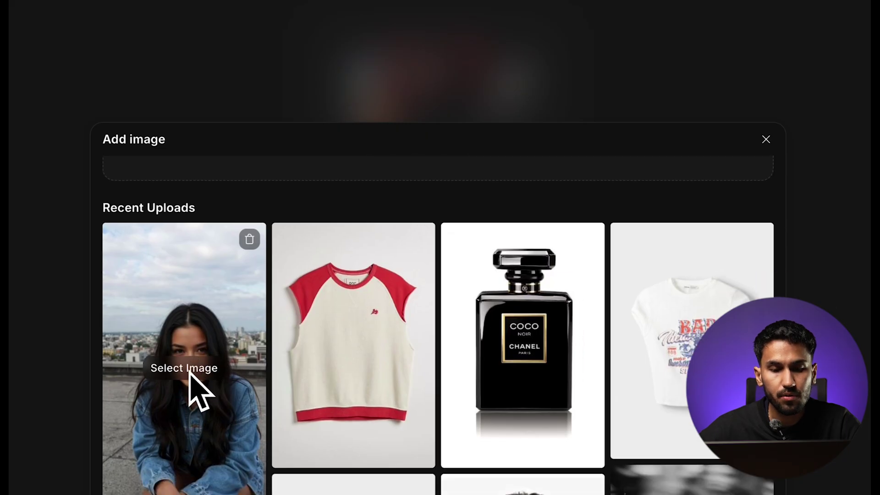
scroll(194, 413, down, 1)
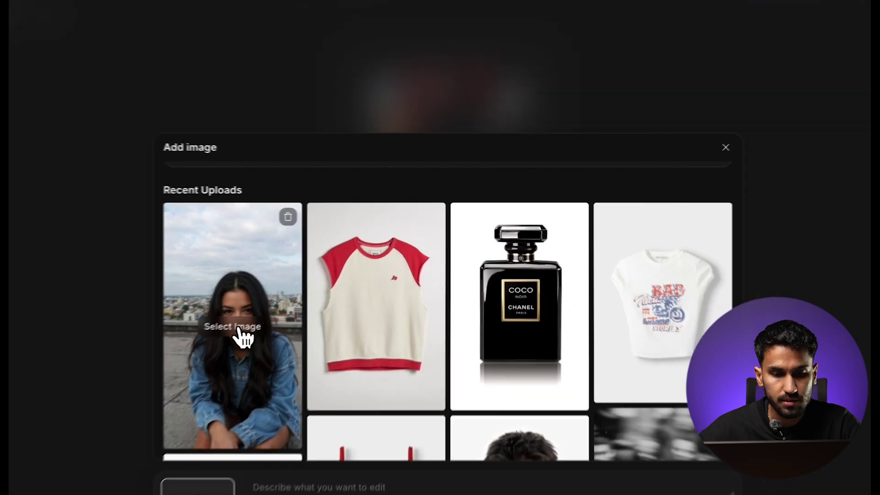
- Attach the woman's rooftop portrait as reference, keep 9:16, and select Seedream v4 Edit
click(193, 355)
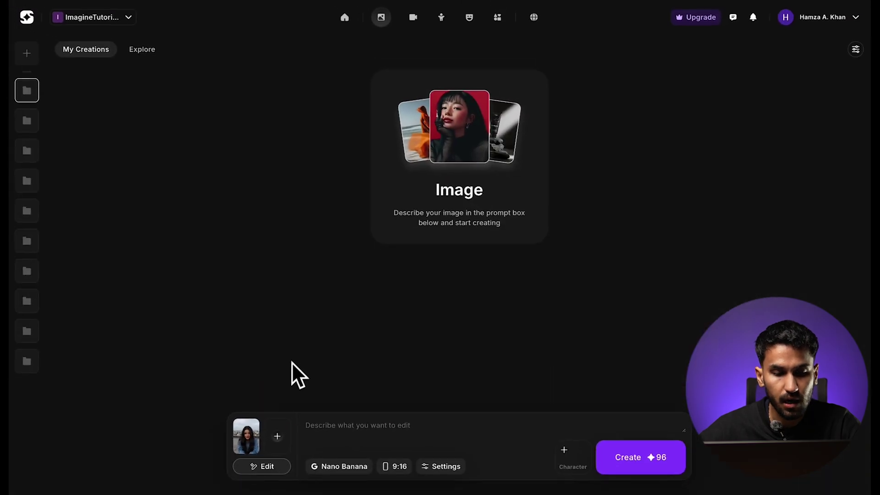
mouse_move(248, 435)
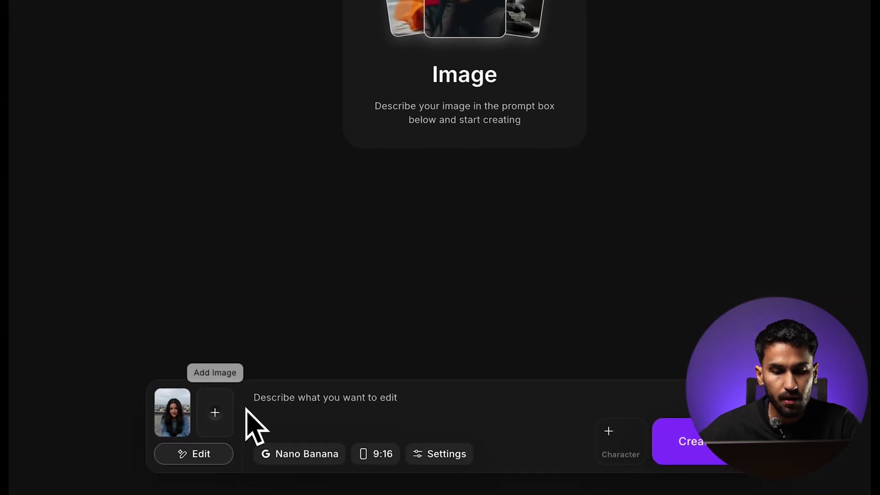
click(381, 455)
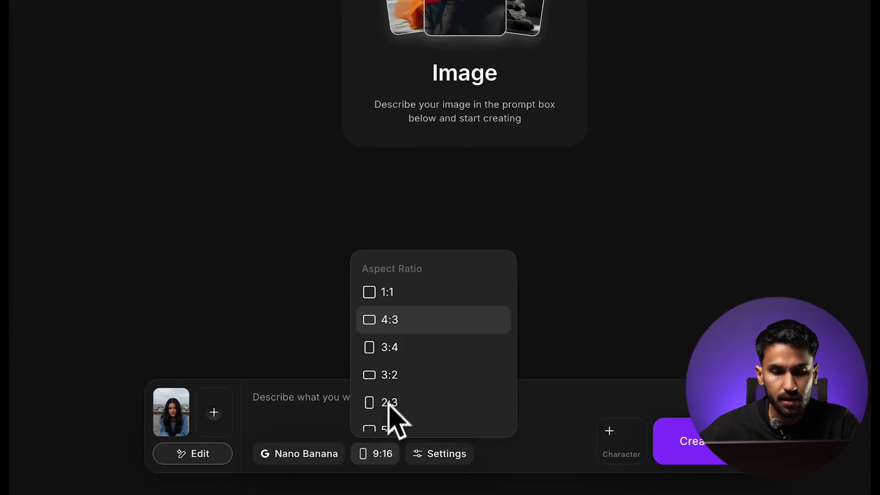
click(296, 455)
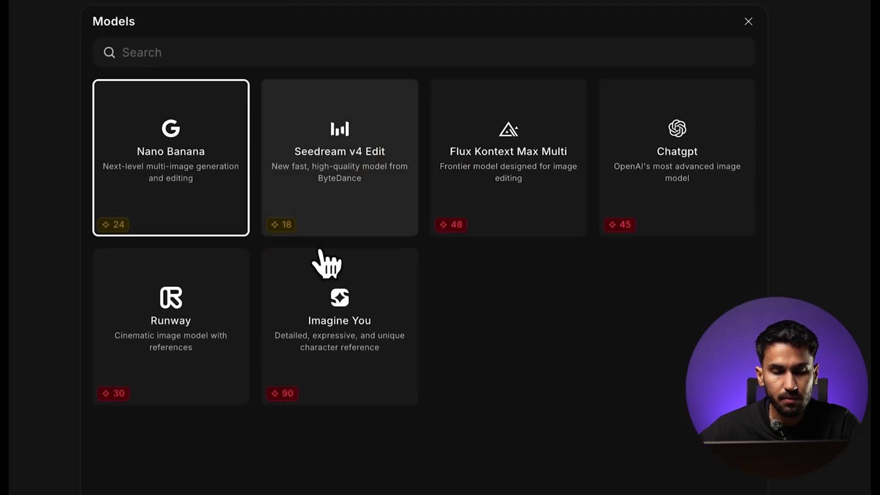
click(375, 139)
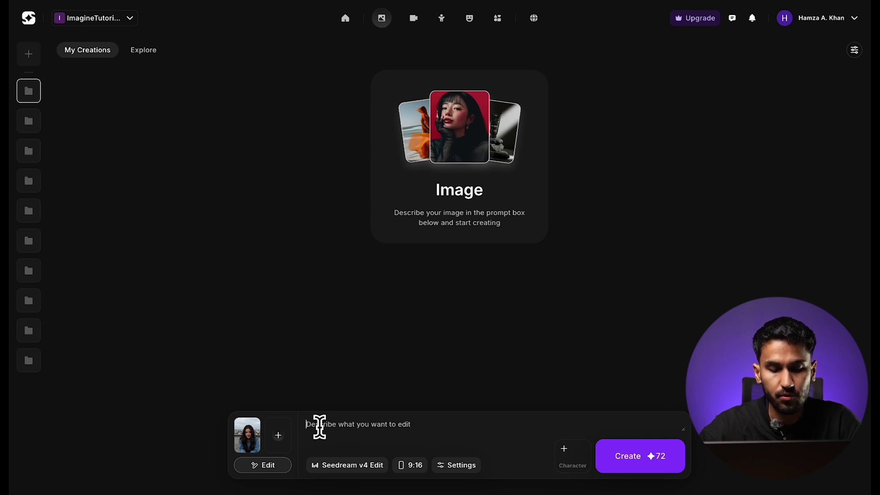
- Generate the edit: girl in casual clothing relaxing in her living room, hair tied in a bun
text(Make the girl)
text( wear casual clothing, she is rea)
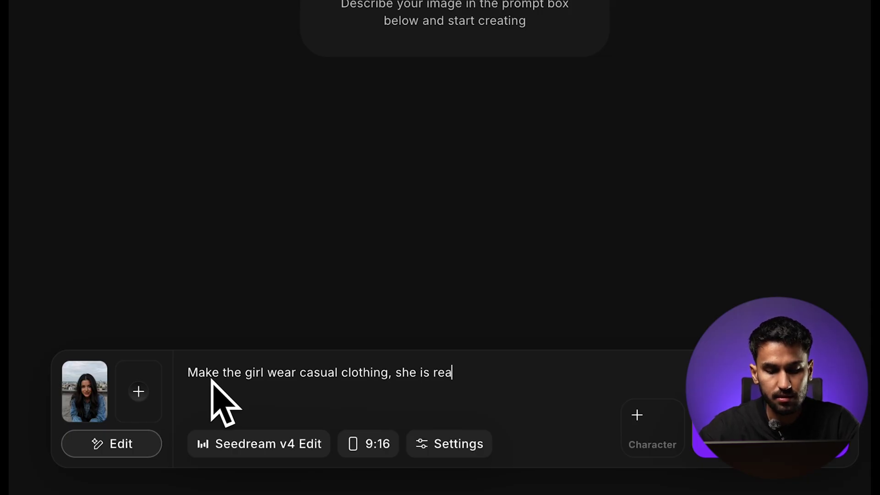
text(lxing in)
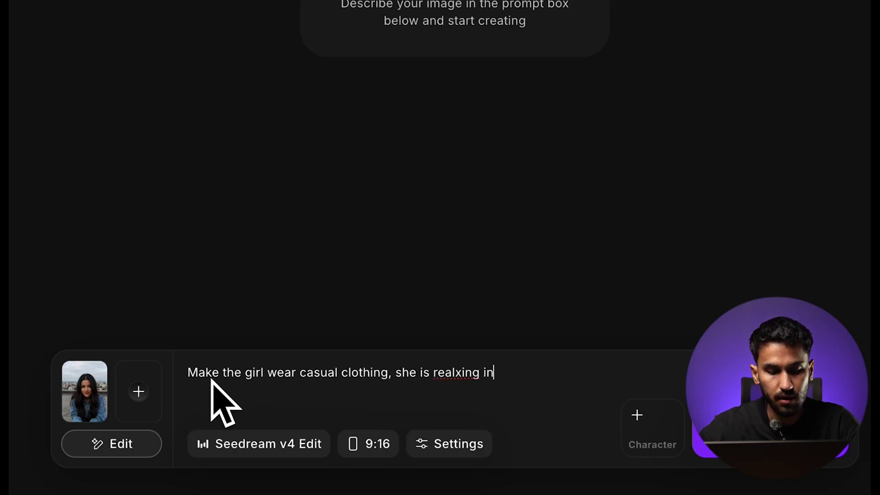
text( her livin)
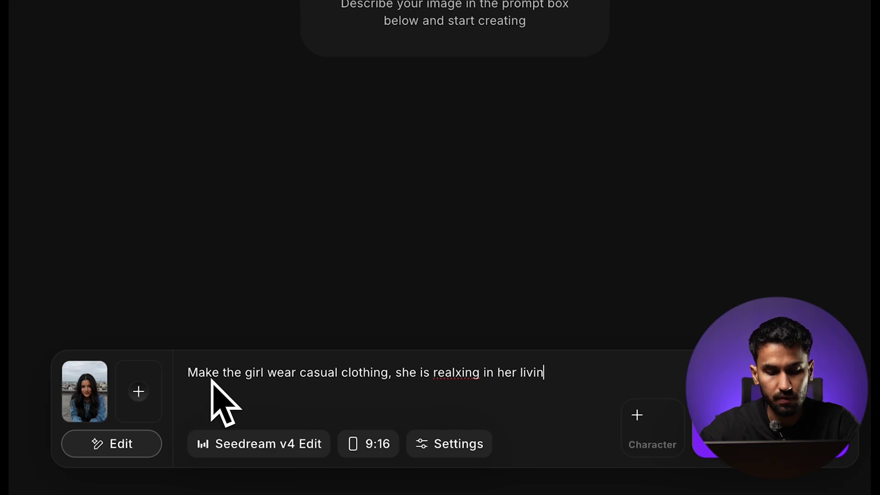
text(g room, her hair tied in a)
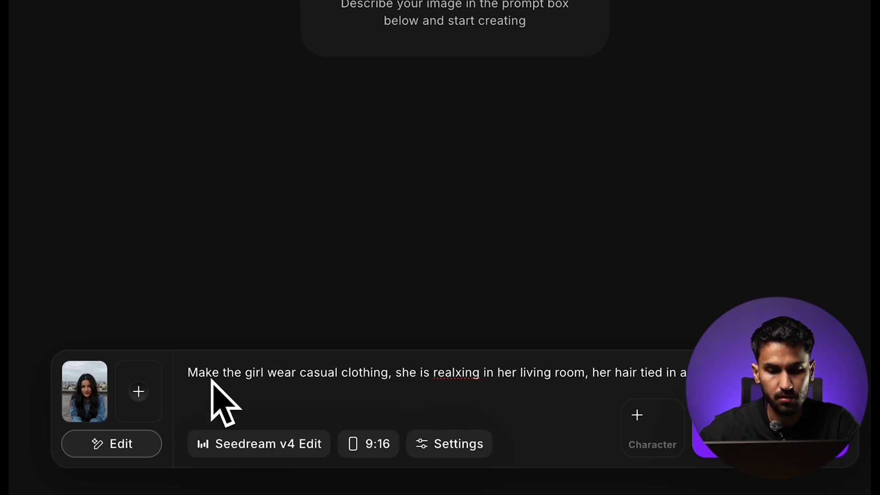
text( bun)
key(Return)
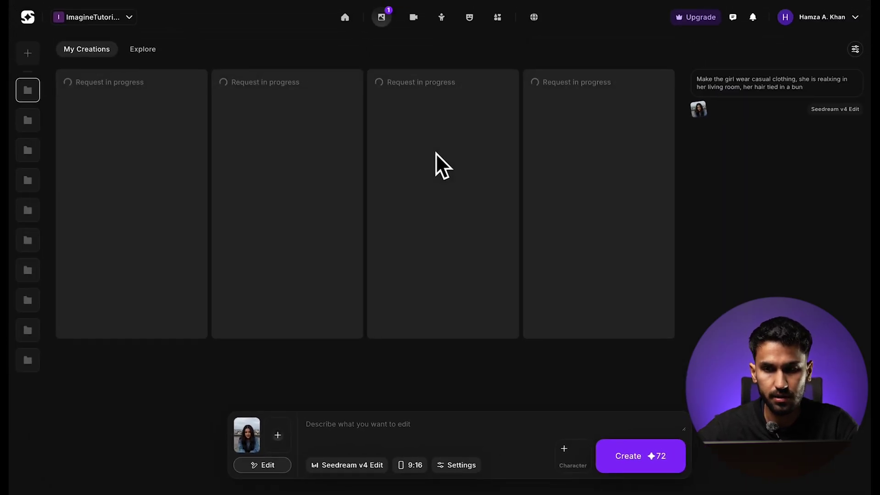
- Copy the previous living-room prompt into the prompt box, clearing a wrong paste first
triple_click(749, 83)
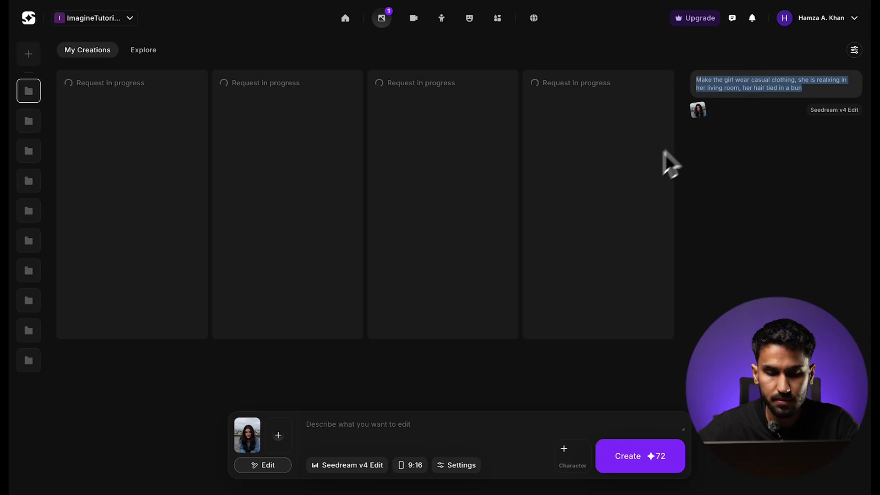
click(331, 430)
key(ctrl+v)
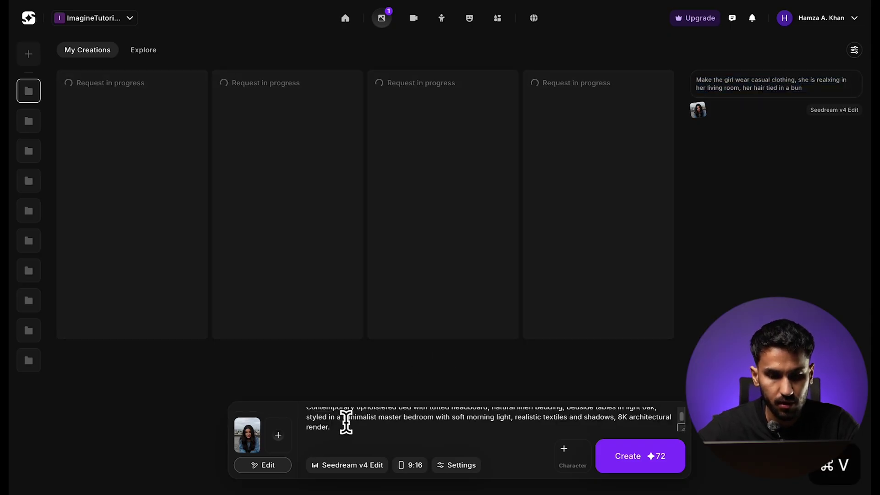
key(ctrl+a)
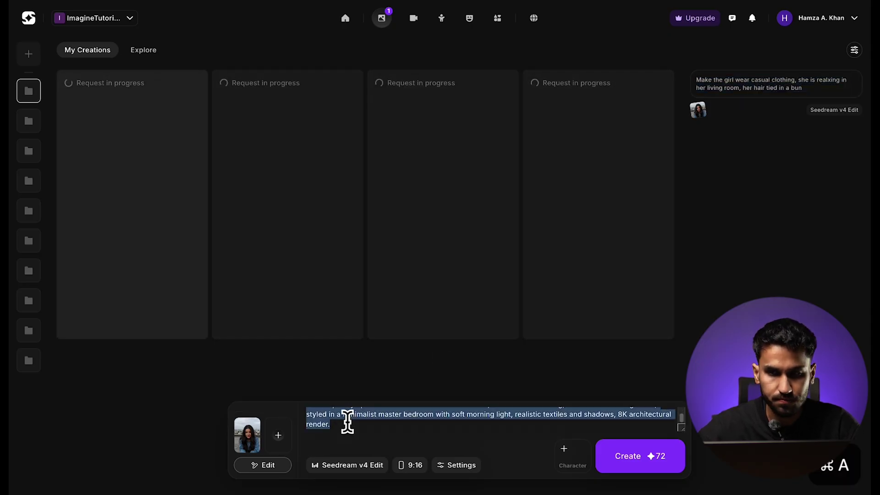
key(BackSpace)
triple_click(737, 78)
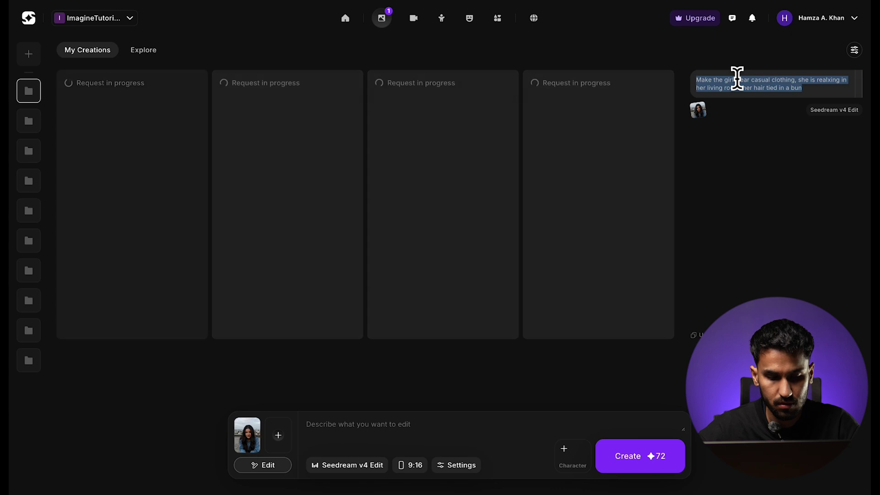
key(ctrl+c)
click(326, 431)
key(super+v)
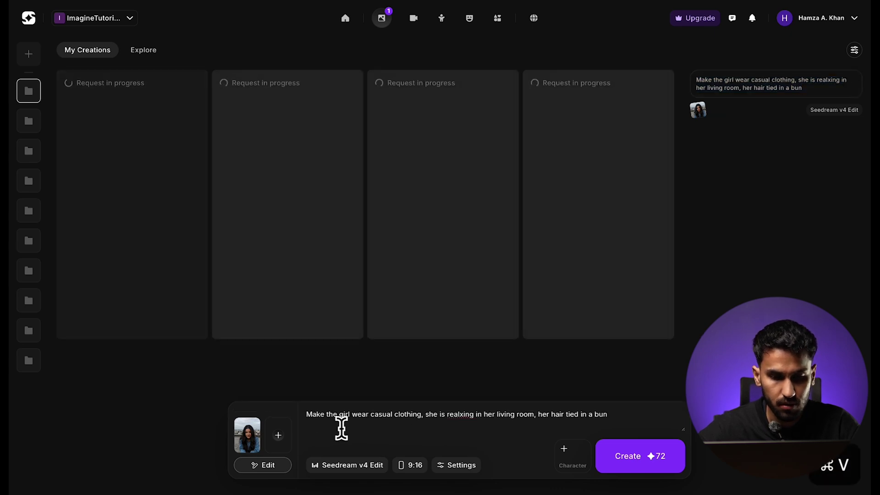
- Replace the living-room phrase with 'in a library' and generate
click(357, 414)
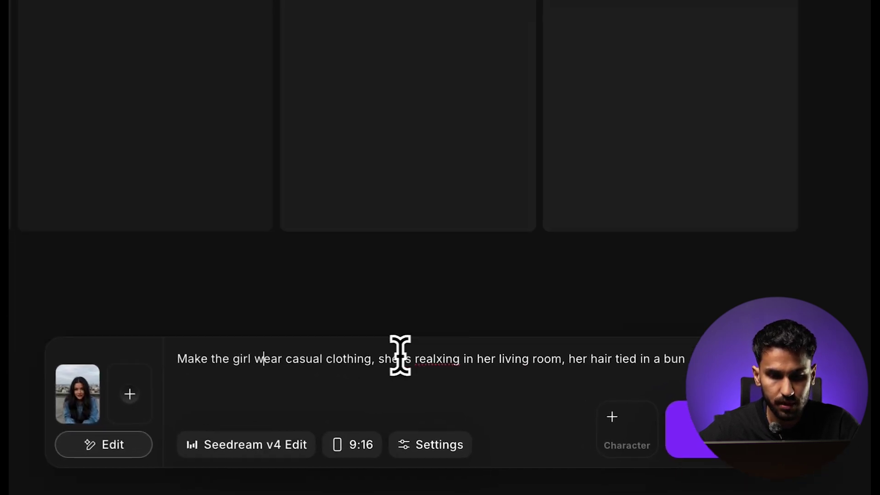
drag(561, 358, 415, 359)
key(BackSpace)
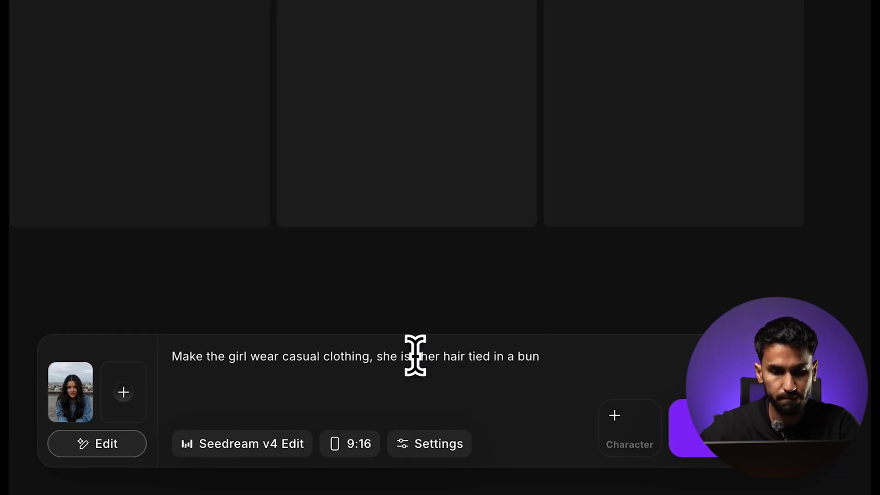
text(in a library)
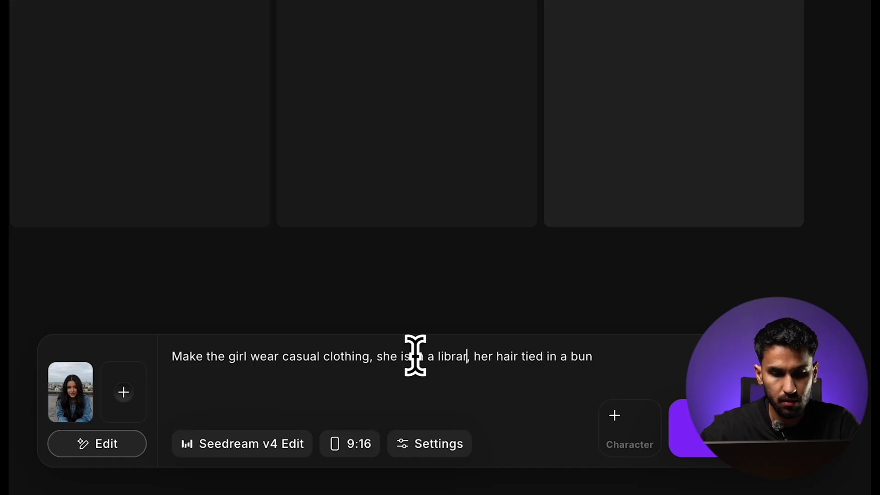
key(Return)
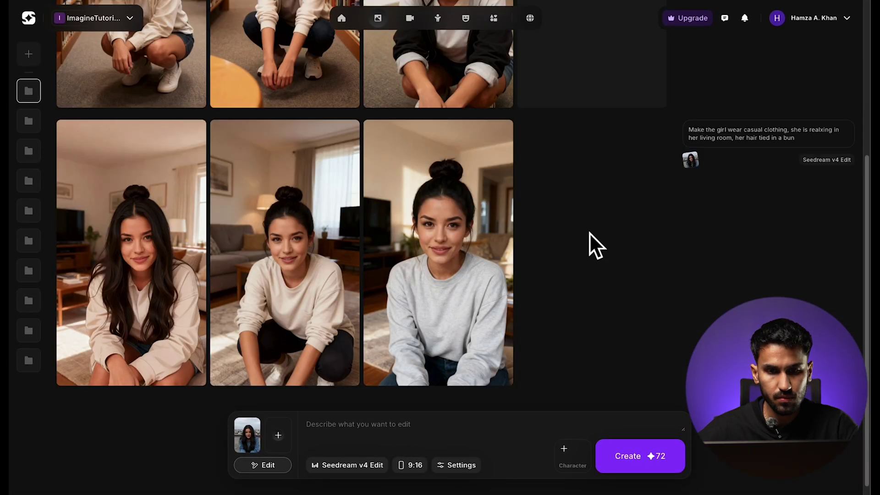
- Scroll through My Creations to review the four library-scene images
scroll(588, 233, up, 5)
scroll(588, 232, down, 3)
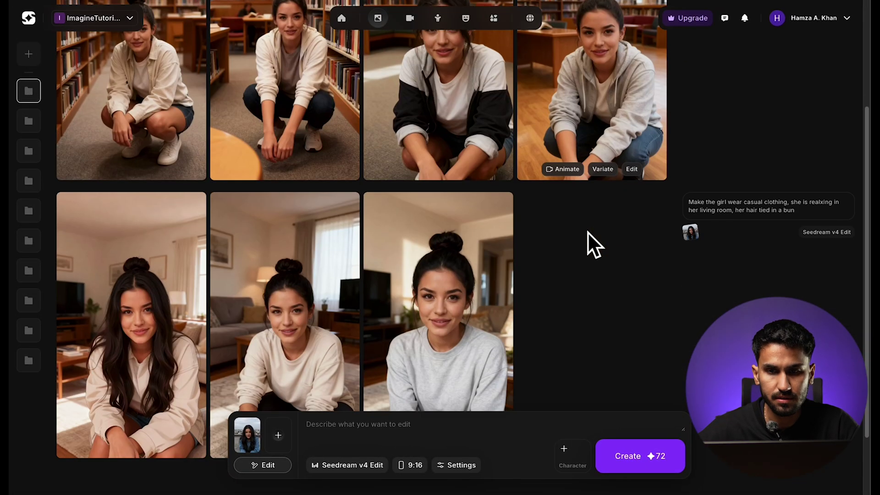
scroll(577, 246, up, 3)
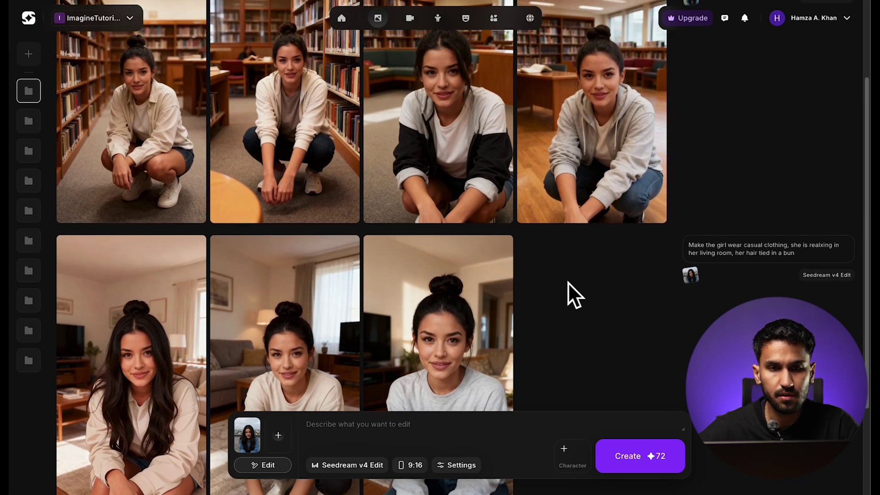
scroll(568, 282, up, 3)
scroll(440, 192, down, 5)
scroll(447, 221, up, 5)
scroll(422, 181, up, 1)
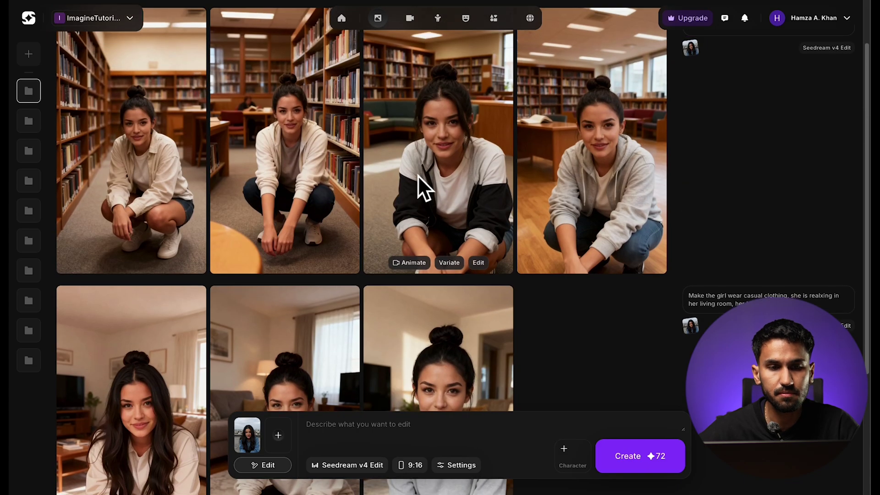
scroll(160, 175, up, 3)
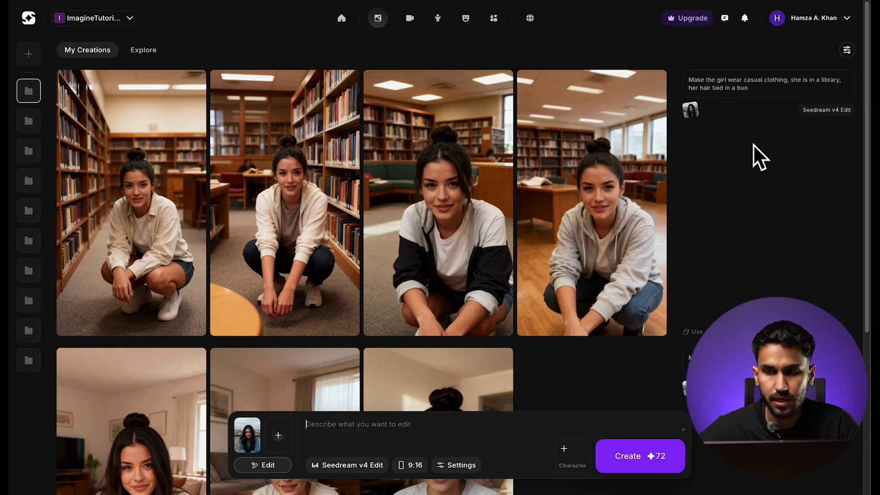
- Copy the earlier library prompt into the prompt box
triple_click(733, 84)
key(super+c)
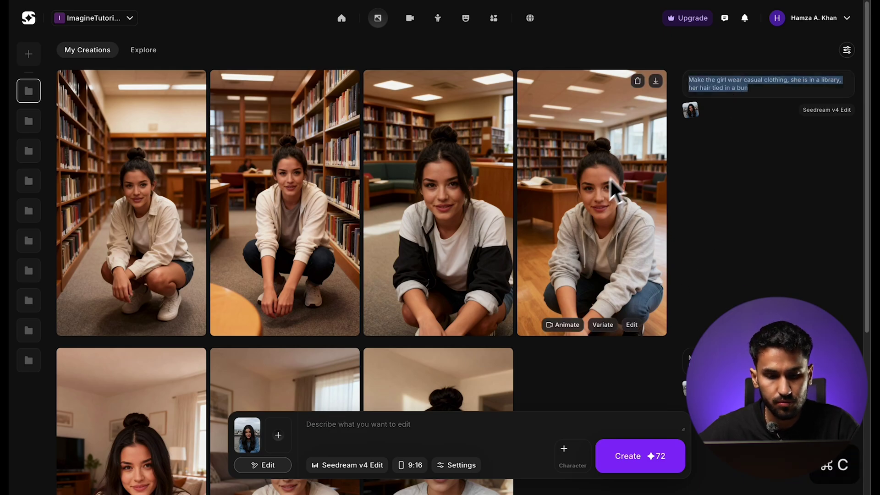
click(324, 422)
key(super+v)
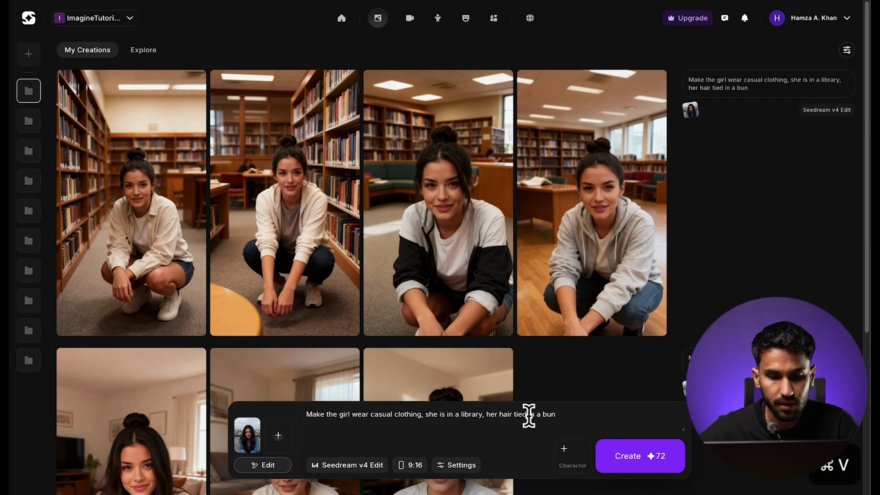
- Add 'sitting on a chair' before 'in a library' and 'while studying' after it, then generate
click(447, 414)
text(sitting )
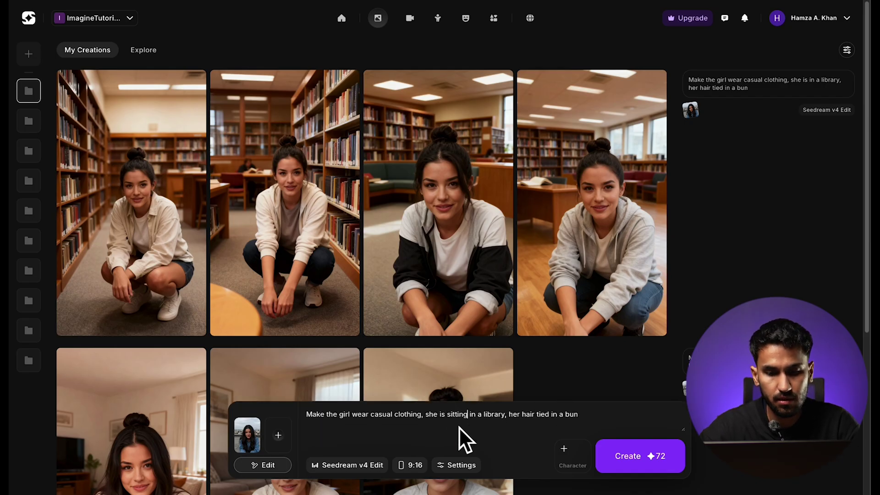
text(on a chair)
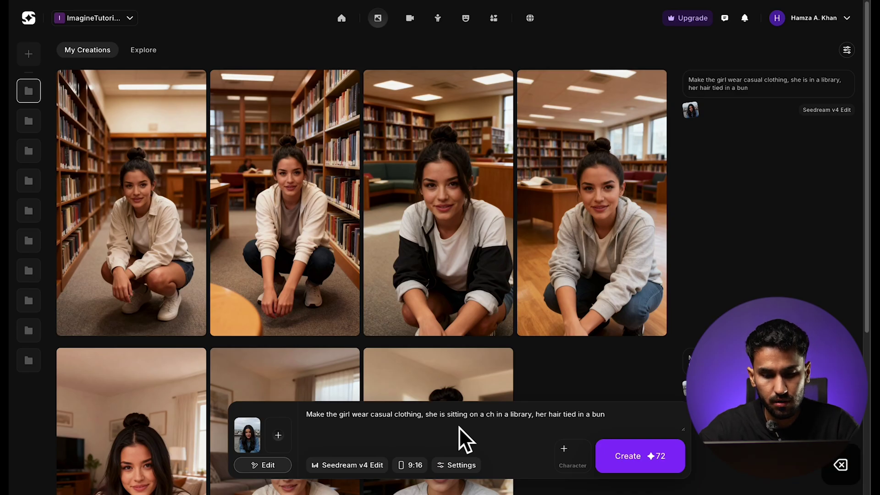
key(Right)
key(Right)
key(Right)
key(Right)
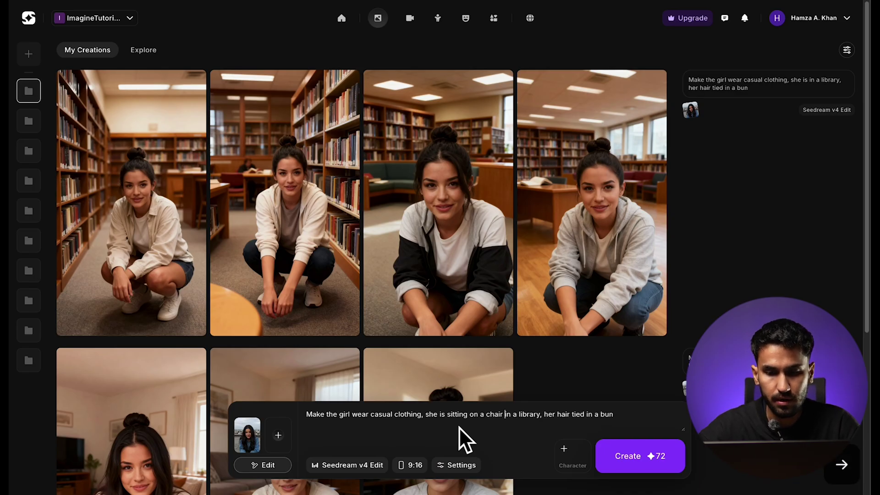
key(Right)
key(Right)
key(Right)
key(Right)
key(Right)
key(Right)
key(Right)
key(Right)
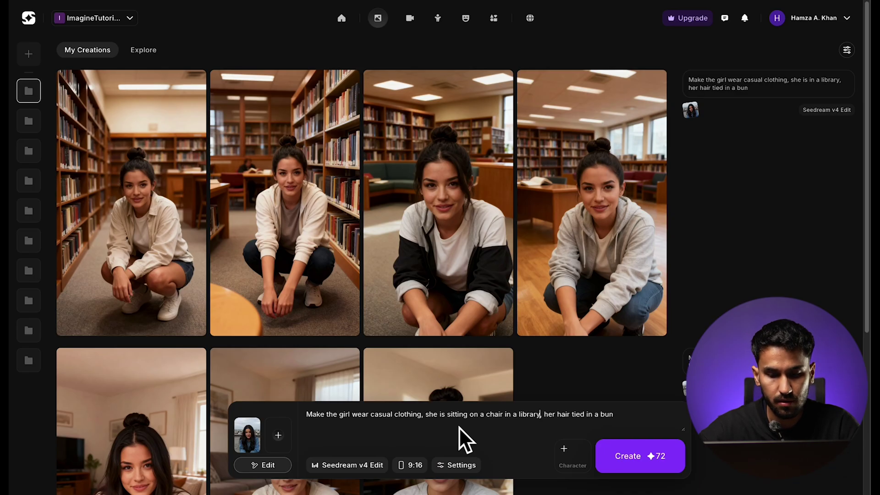
text(while studying)
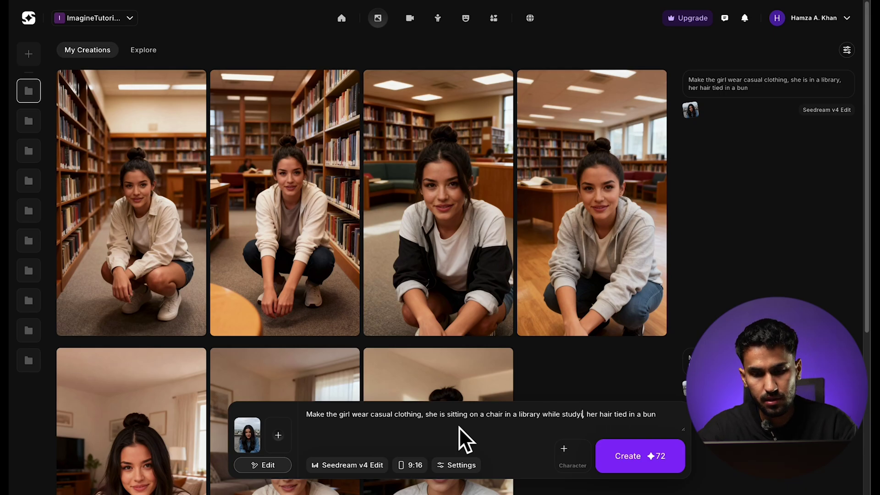
key(Return)
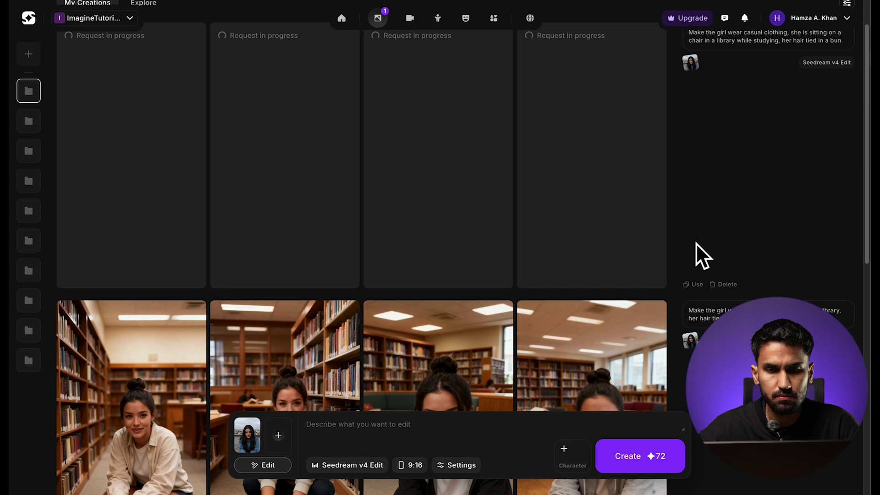
scroll(696, 243, down, 4)
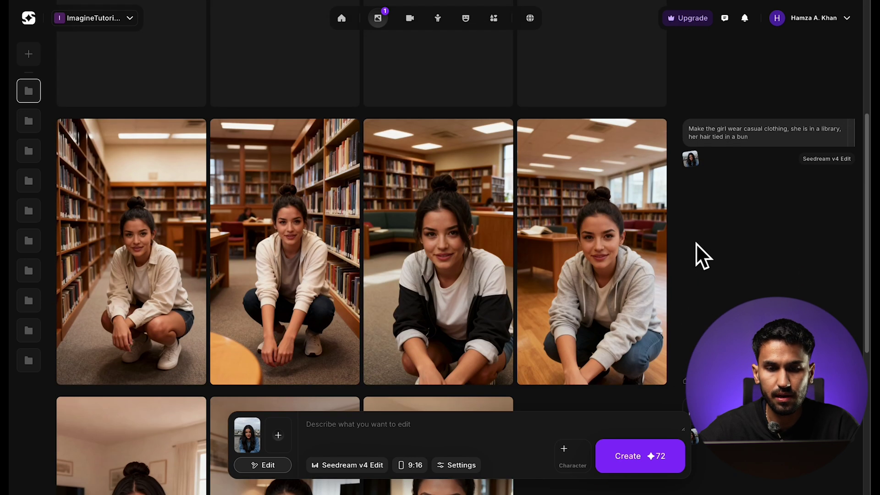
click(621, 277)
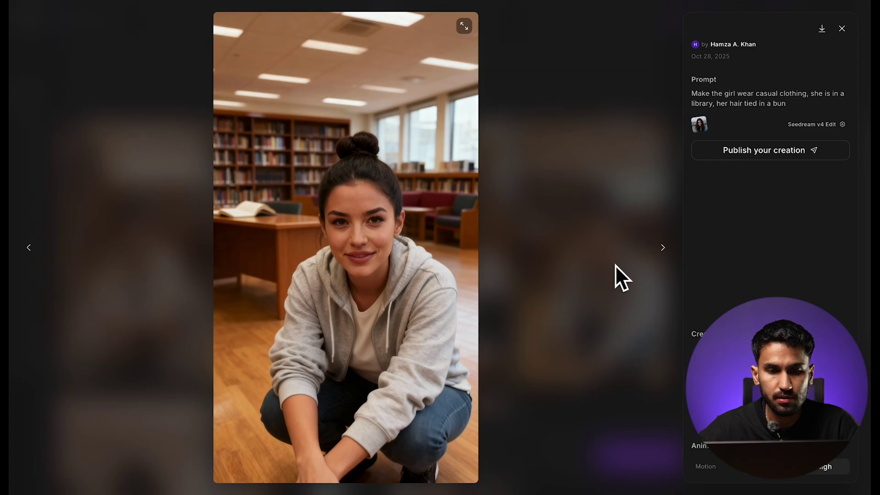
key(Left)
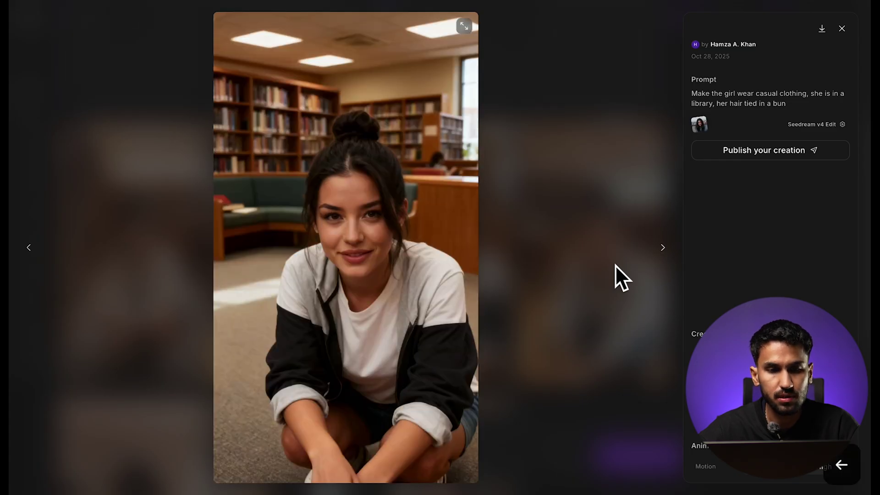
key(Left)
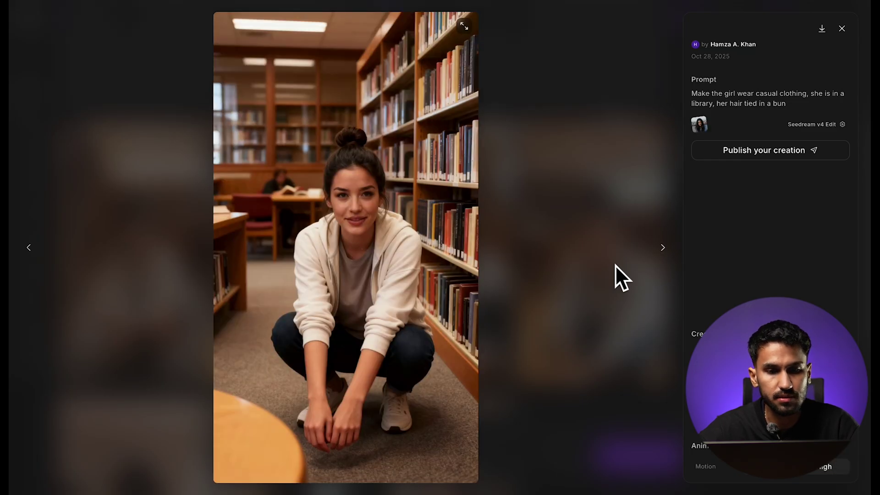
key(Left)
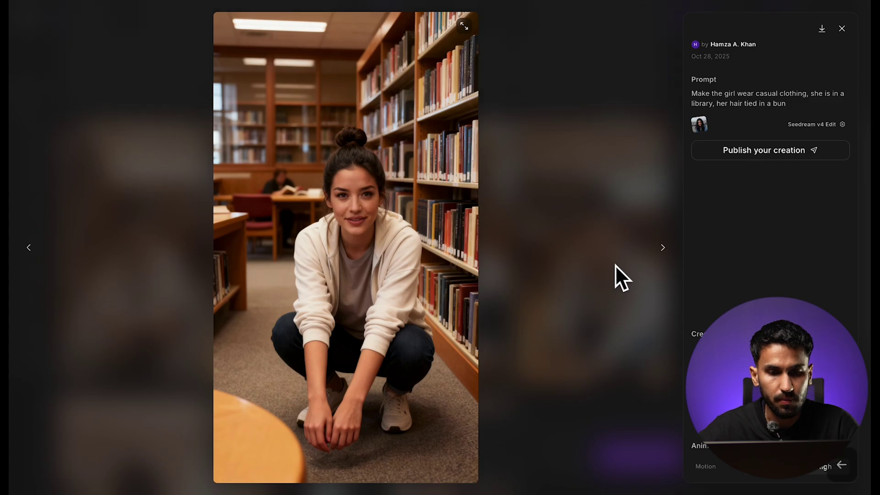
key(Right)
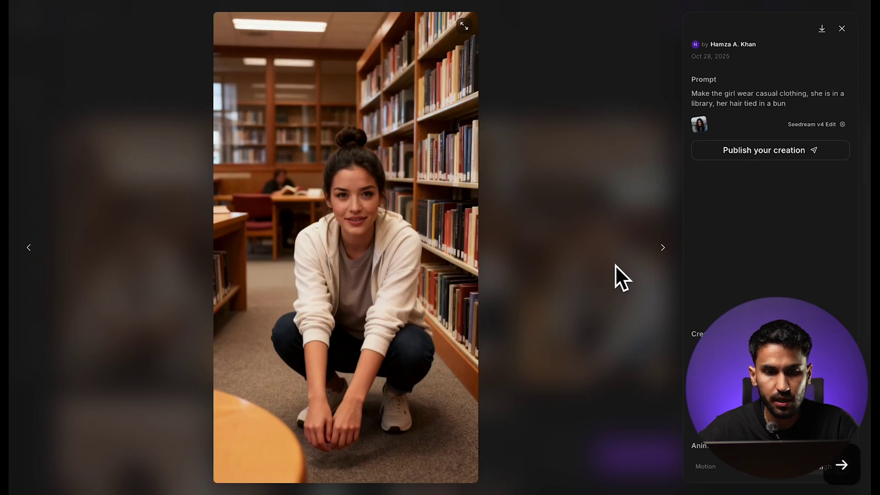
click(615, 265)
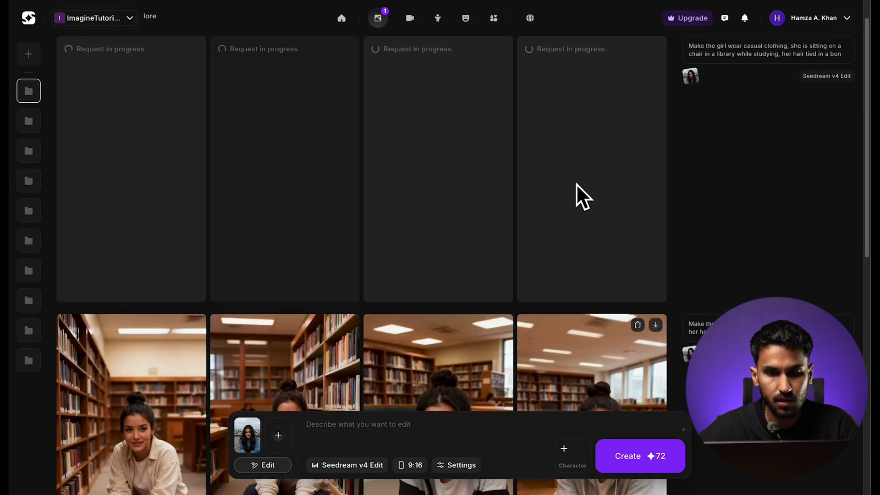
- Type the prompt placing the girl on a red carpet in a beautiful white gown, walking
click(333, 428)
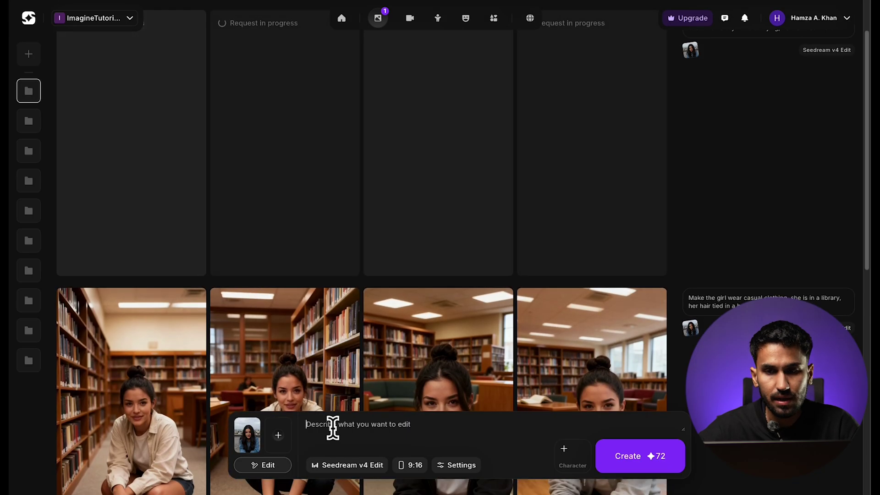
text(tu)
key(BackSpace)
key(BackSpace)
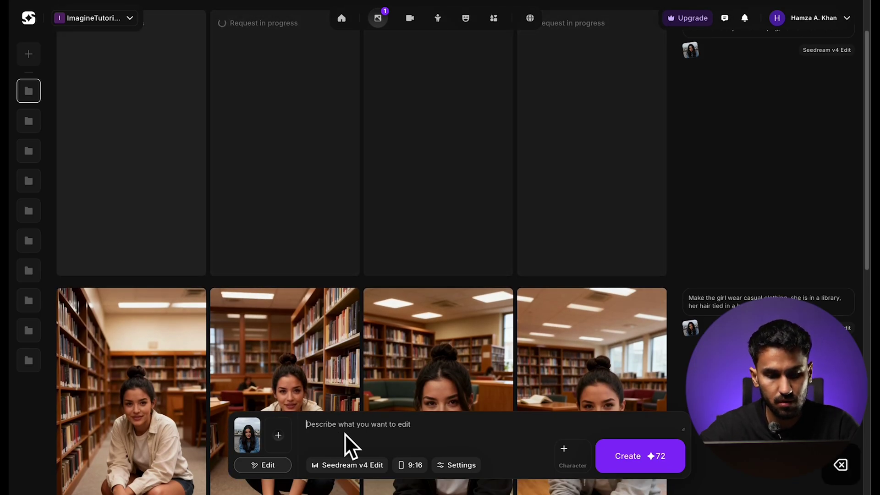
text(place the girl on a red )
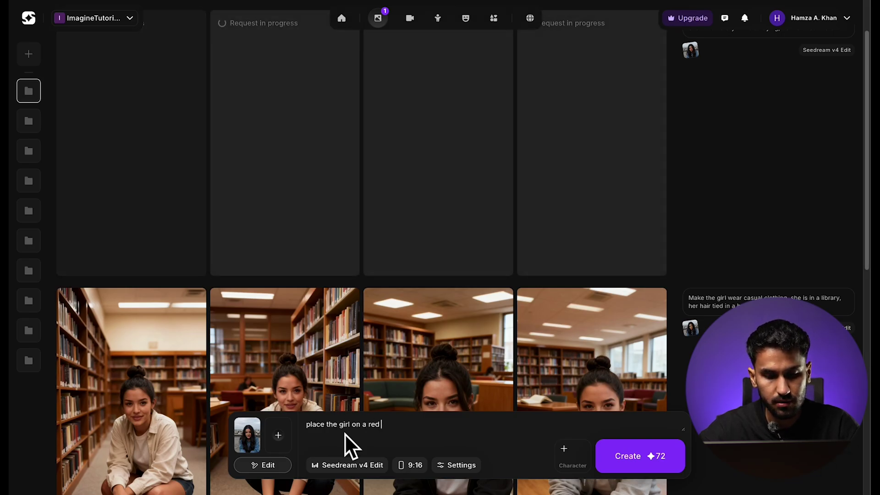
text(carpet wearing)
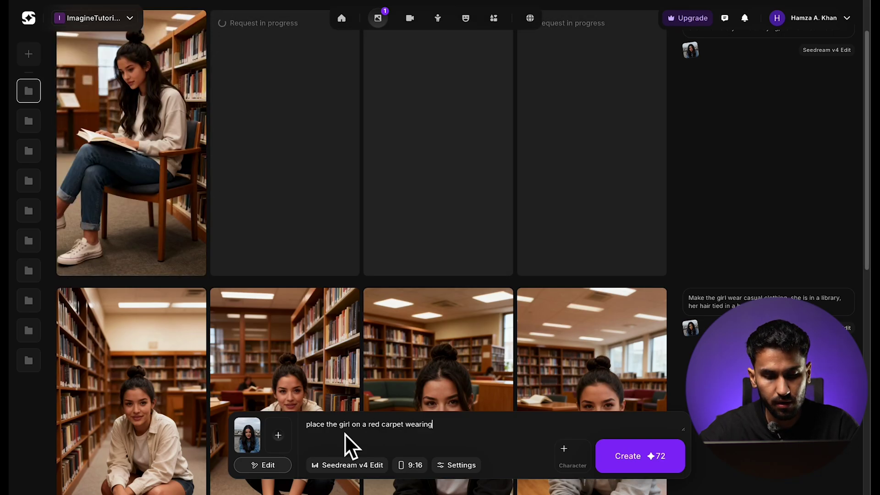
text( a beautiful)
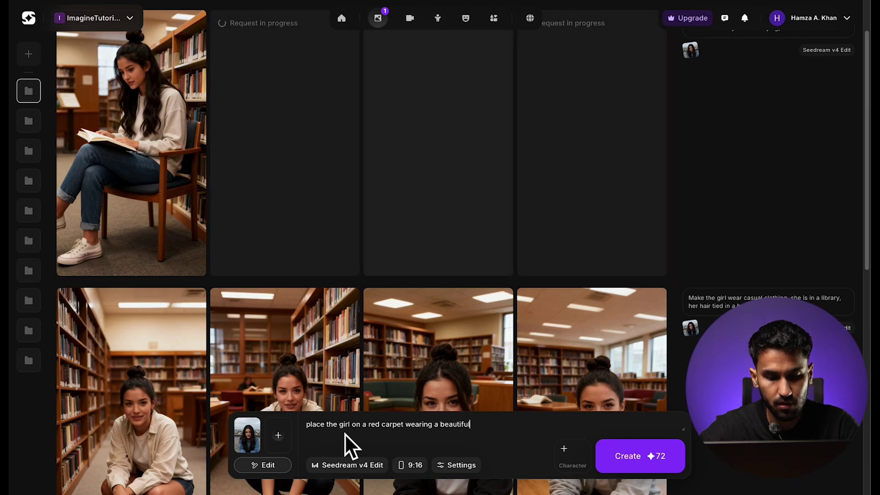
text( white gown, she is walking)
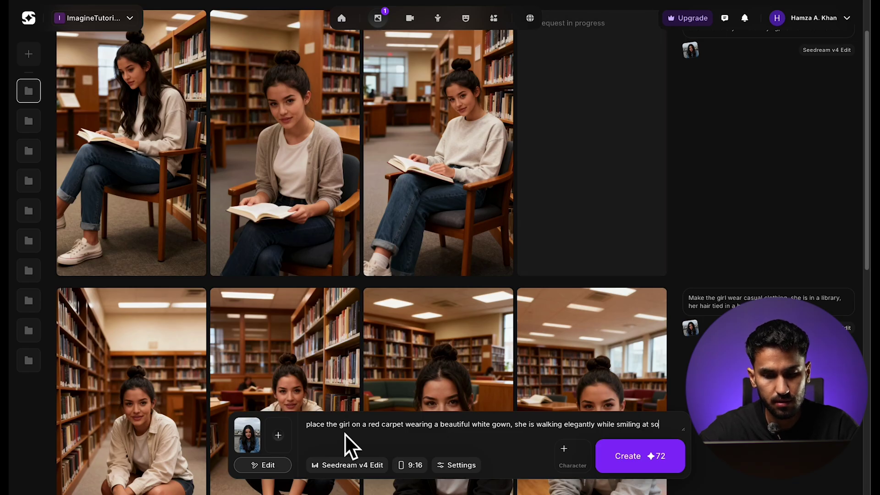
- Finish the red-carpet prompt with 'elegantly while smiling at someone' and generate it
text(elegantly while smiling at someone)
key(Return)
scroll(324, 194, down, 4)
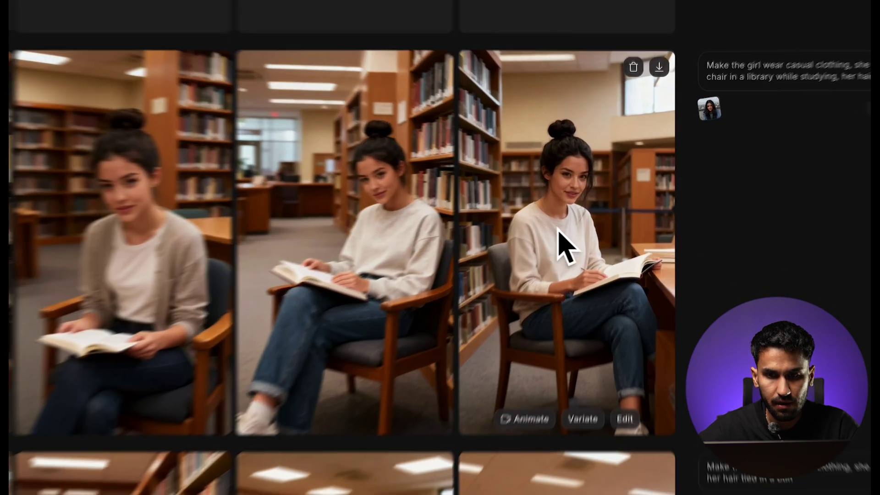
- Enlarge and close the chair-and-book library images, then scroll to the earlier crouching library batch
click(588, 245)
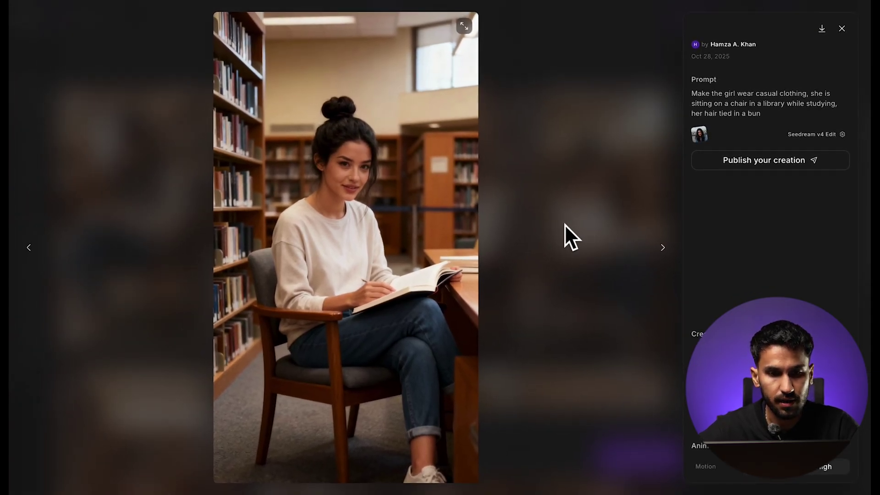
click(565, 224)
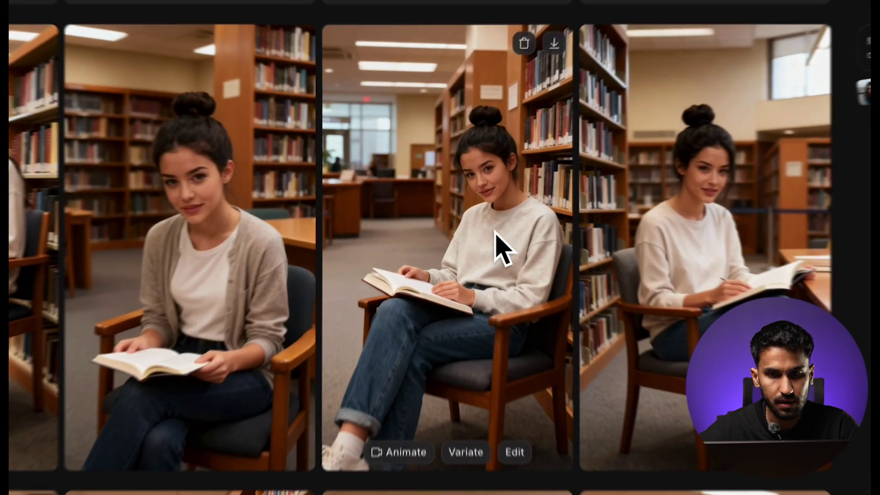
click(477, 206)
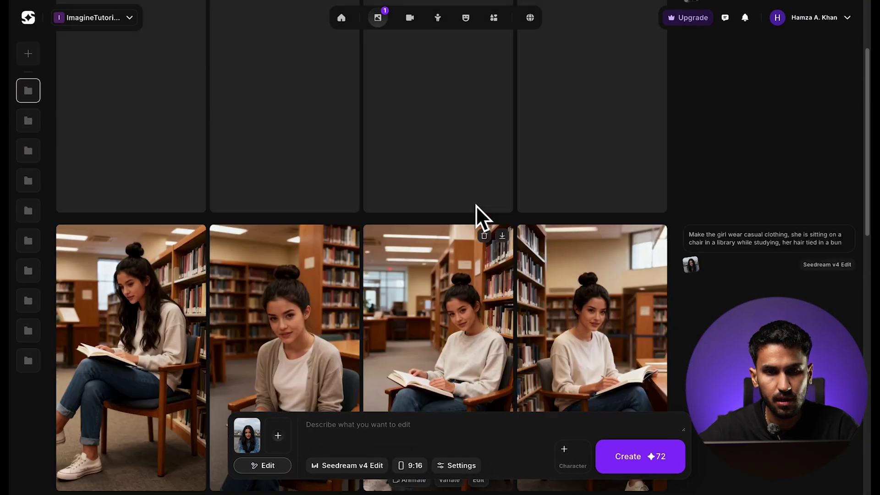
scroll(476, 205, up, 5)
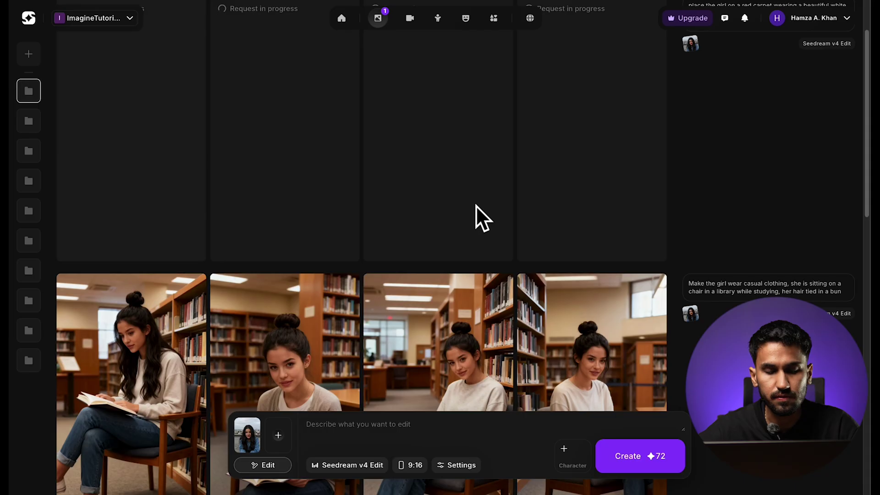
scroll(476, 205, up, 2)
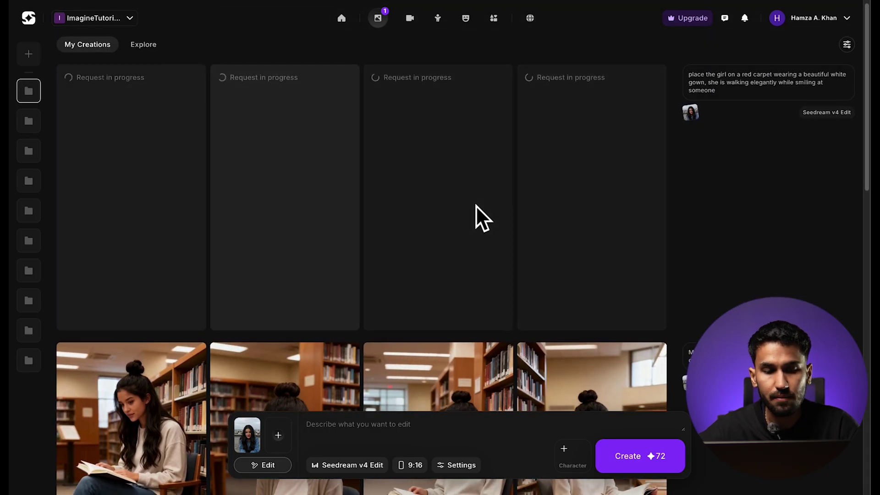
scroll(476, 205, down, 7)
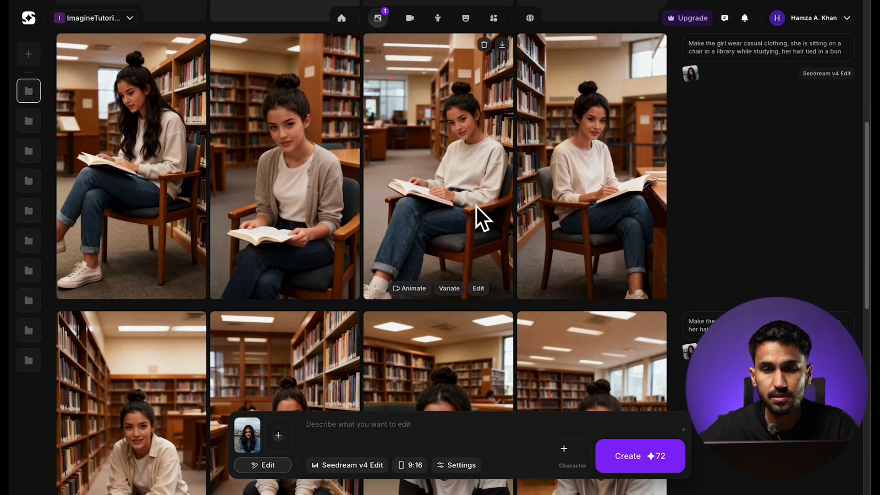
scroll(476, 205, down, 6)
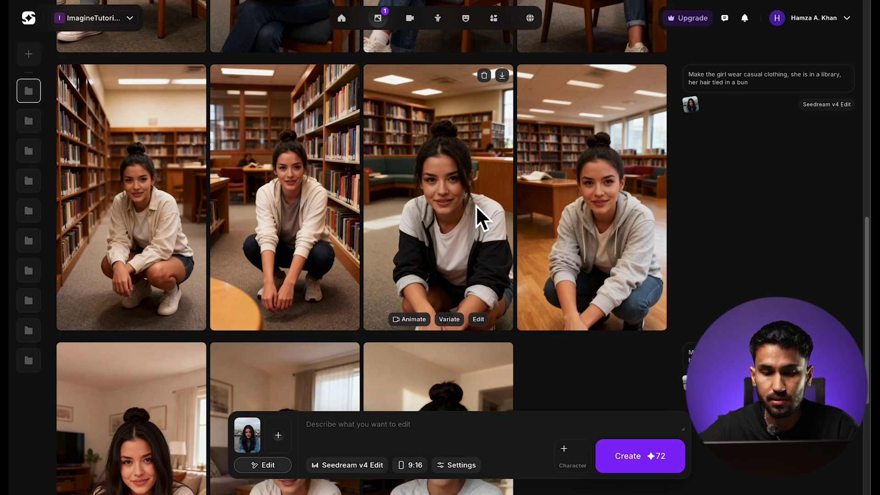
scroll(476, 205, down, 2)
- Add the young man's face as a second reference and type the boy-and-girl cafe laughing prompt
click(338, 431)
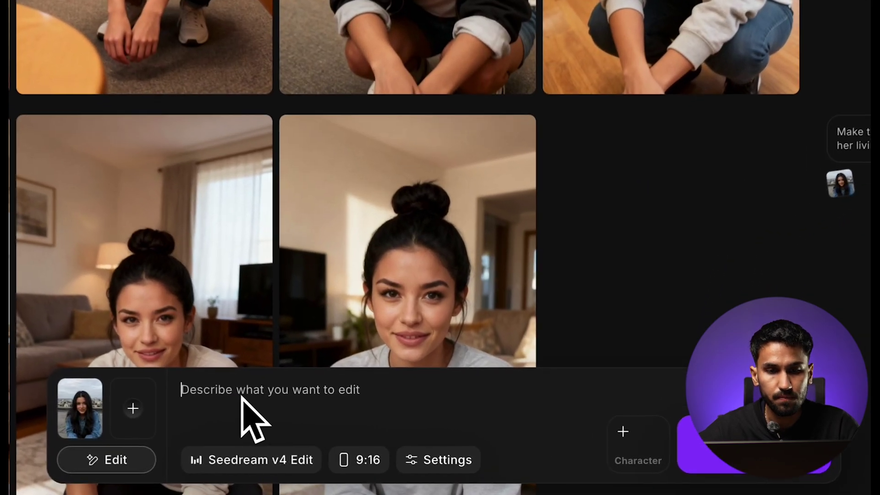
scroll(674, 275, up, 3)
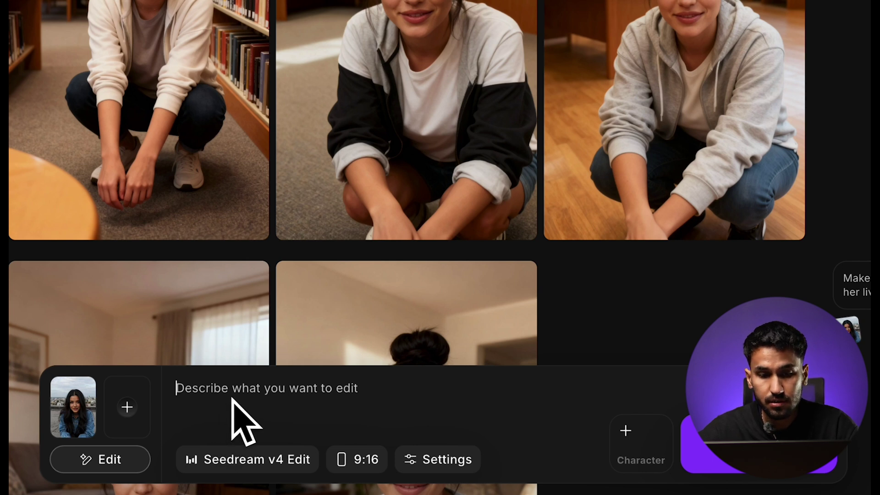
click(127, 407)
scroll(527, 170, down, 4)
scroll(580, 160, down, 3)
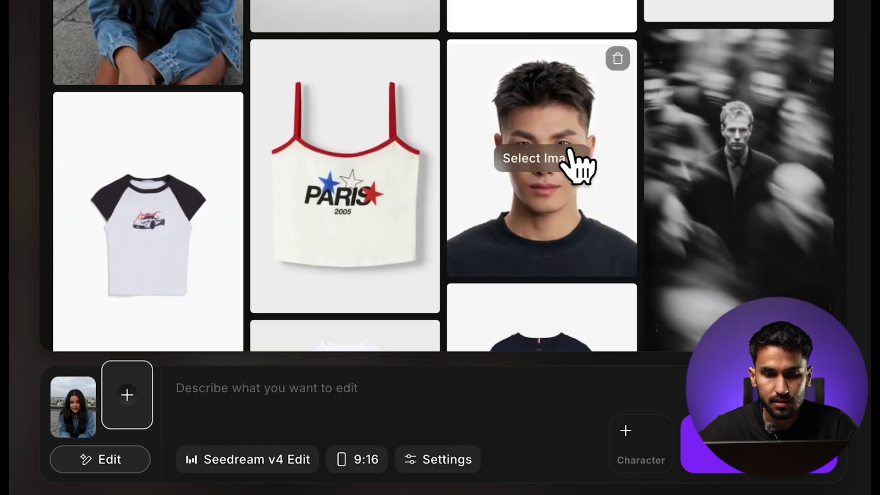
click(573, 169)
text(the )
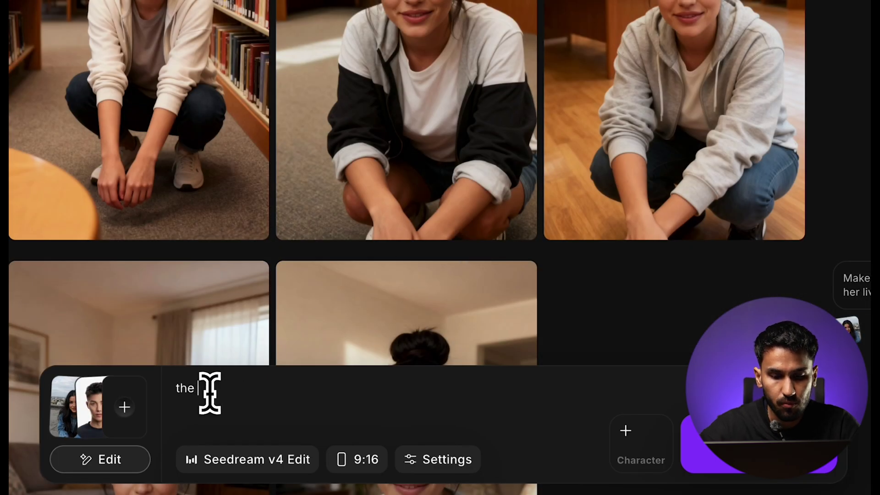
text(boy and the )
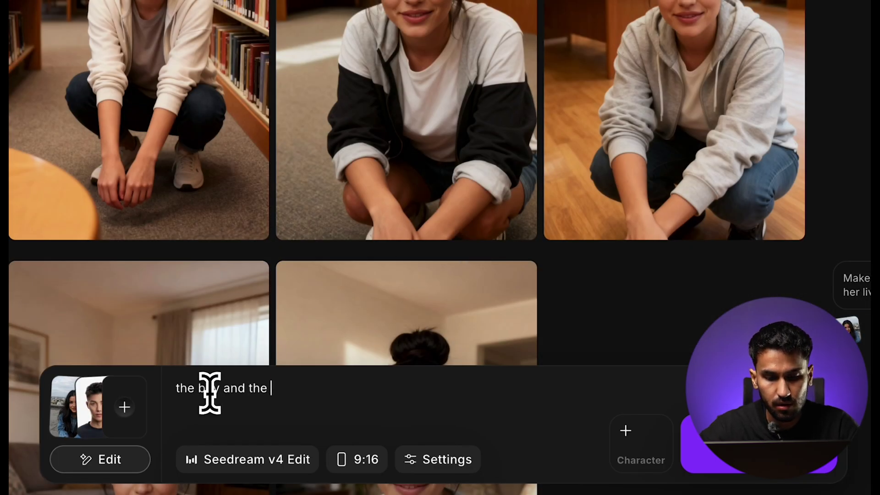
text(girl from the ref)
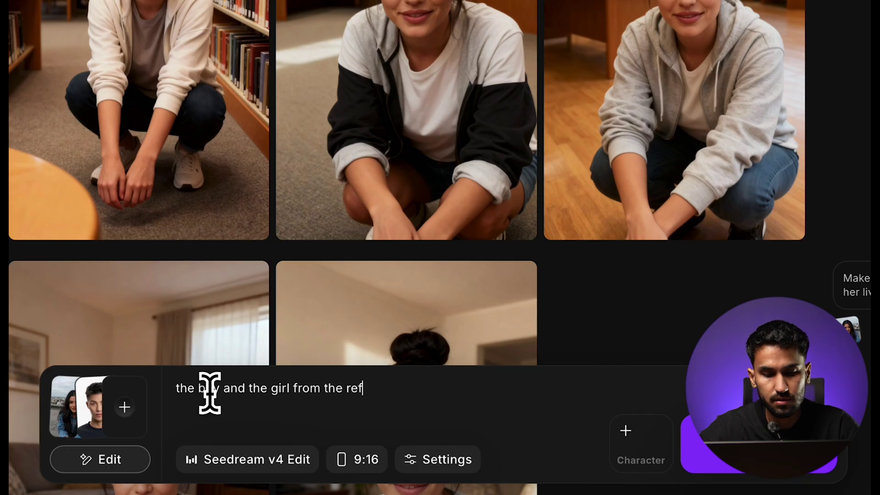
text(erence images are)
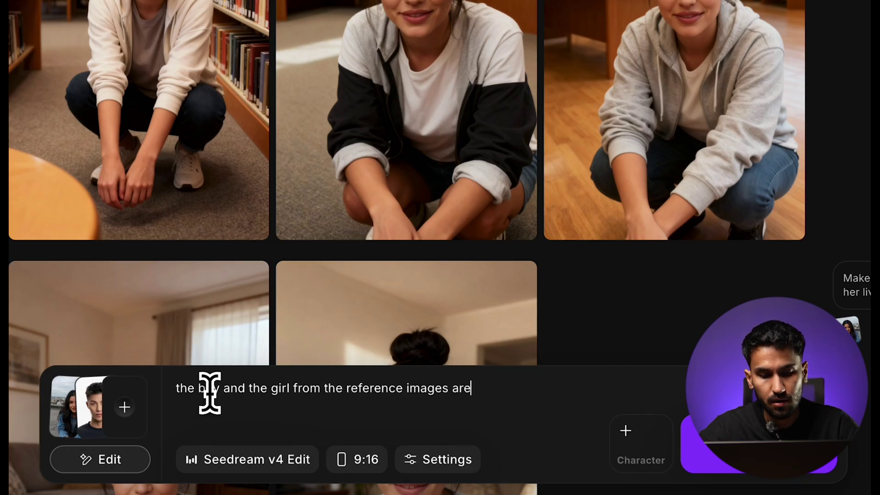
text( sitting )
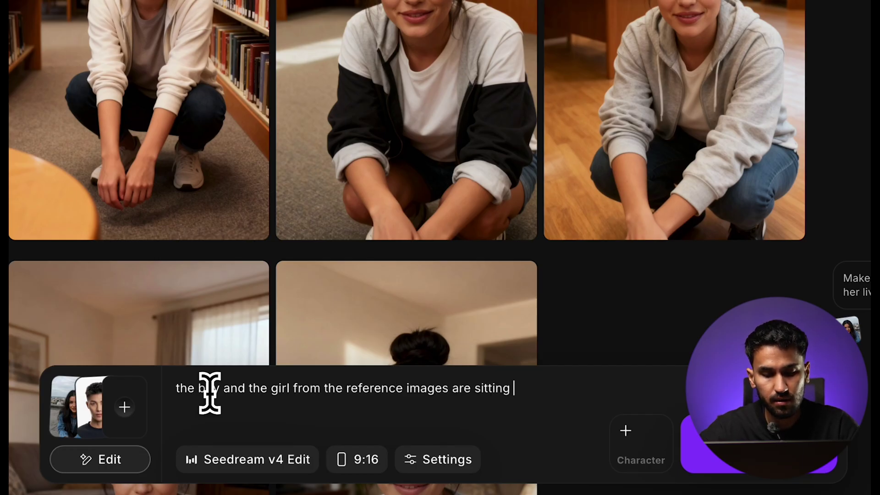
text(in a cafe l)
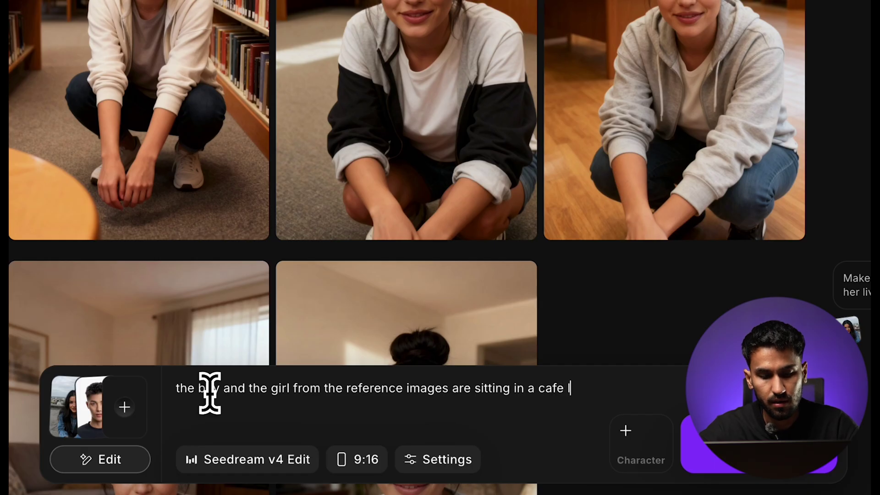
text(aughing together)
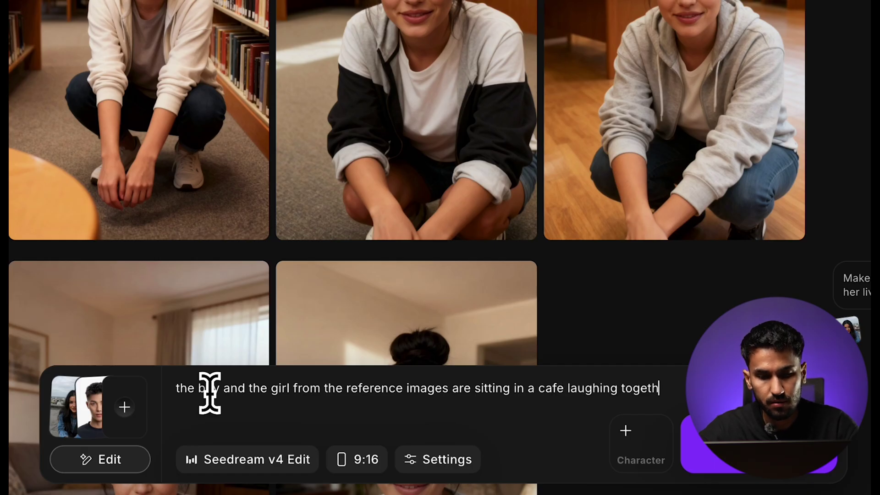
- Generate the cafe prompt, then browse the finished red-carpet images full size
key(Return)
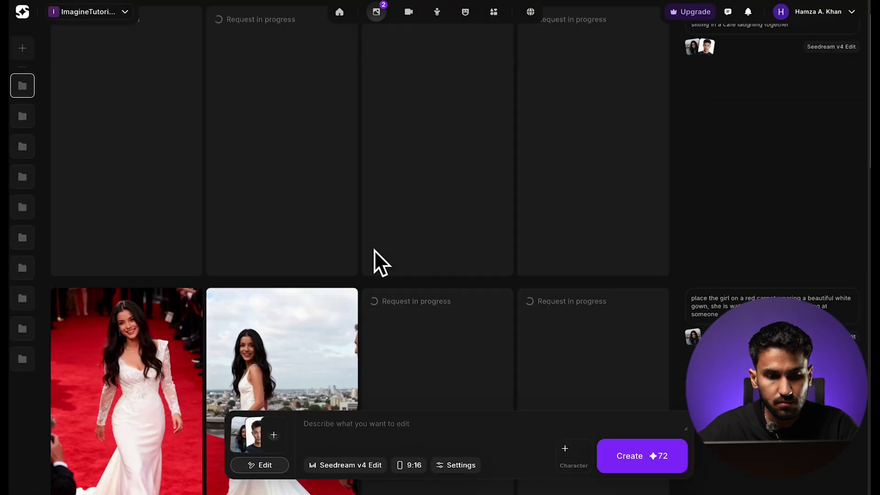
scroll(375, 252, down, 3)
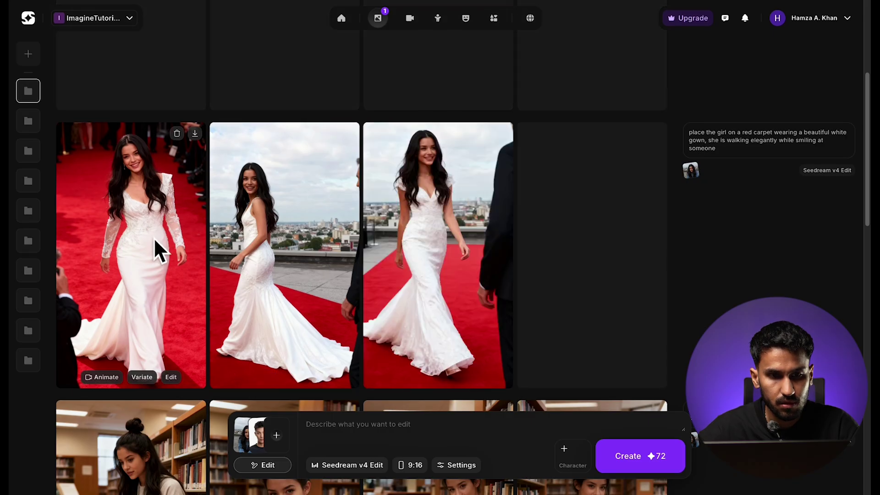
click(155, 247)
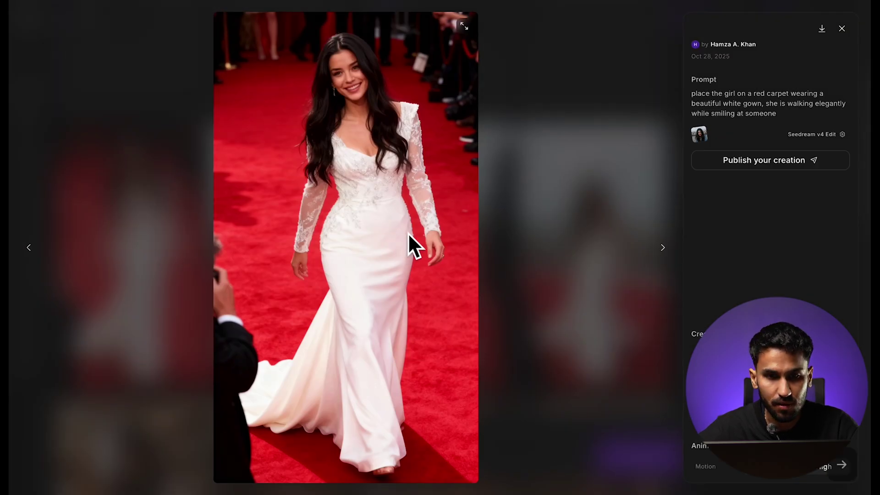
key(Right)
key(Right)
key(Right)
key(Left)
key(Left)
key(Left)
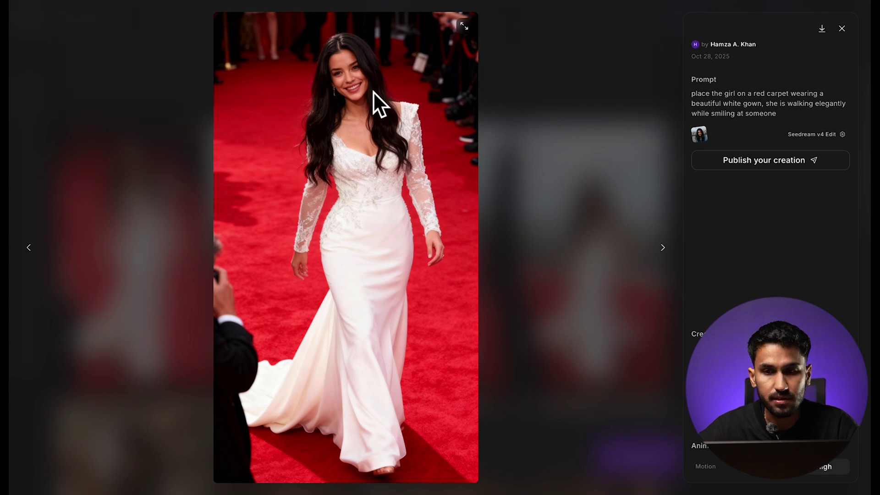
key(Escape)
- Scroll the My Creations grid to check on the new generations
scroll(487, 142, up, 3)
scroll(487, 139, down, 7)
scroll(487, 139, up, 2)
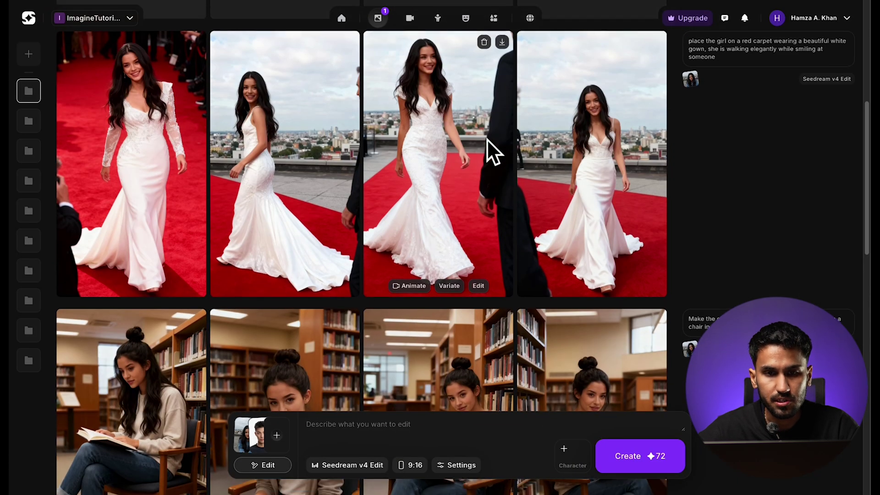
scroll(487, 139, down, 1)
scroll(487, 139, up, 6)
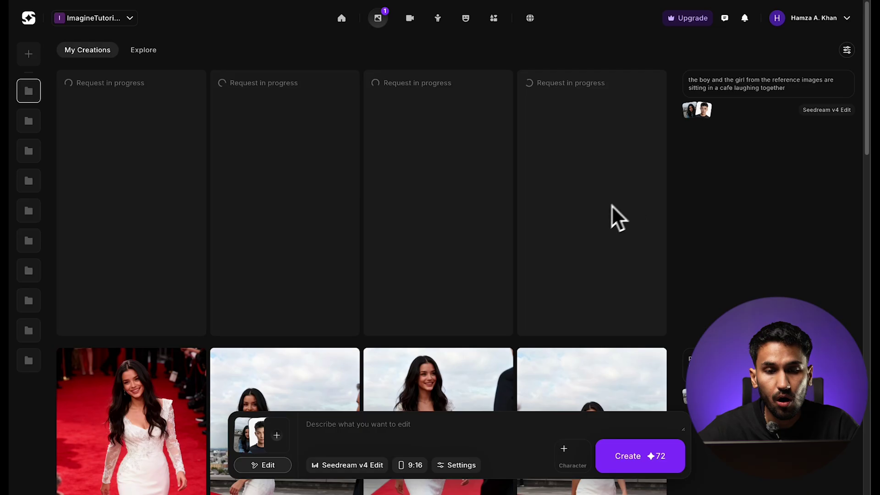
- View the four cafe images of the boy and girl full size, then revisit the third one
scroll(545, 241, down, 5)
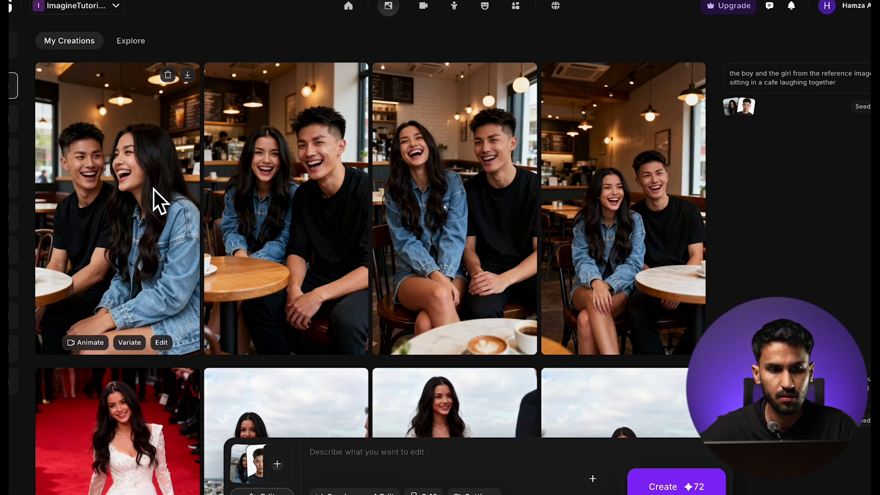
click(153, 188)
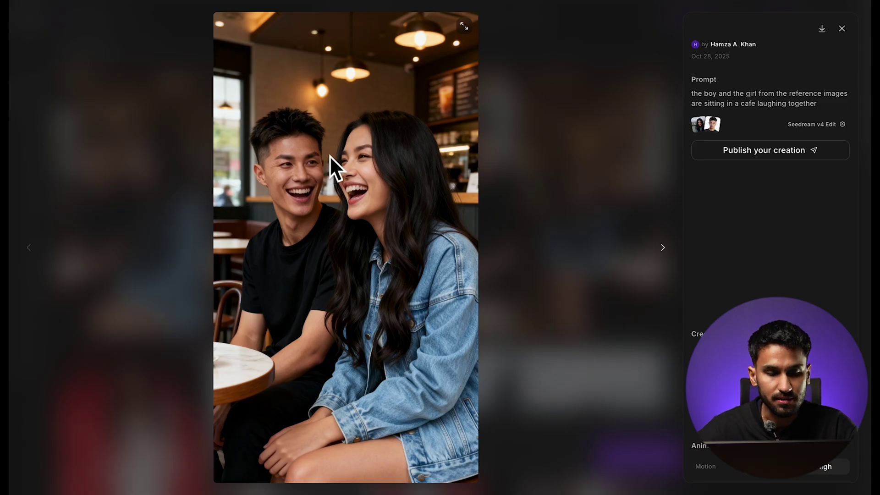
key(Right)
key(Right)
key(Right)
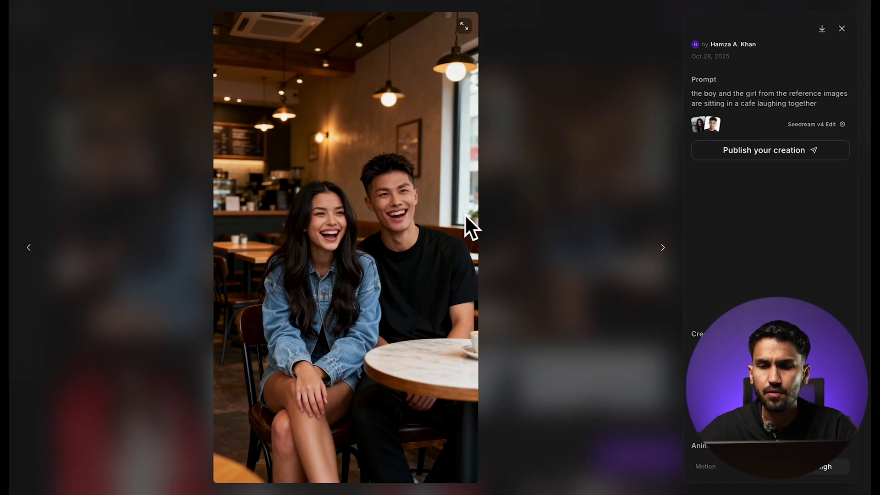
key(Escape)
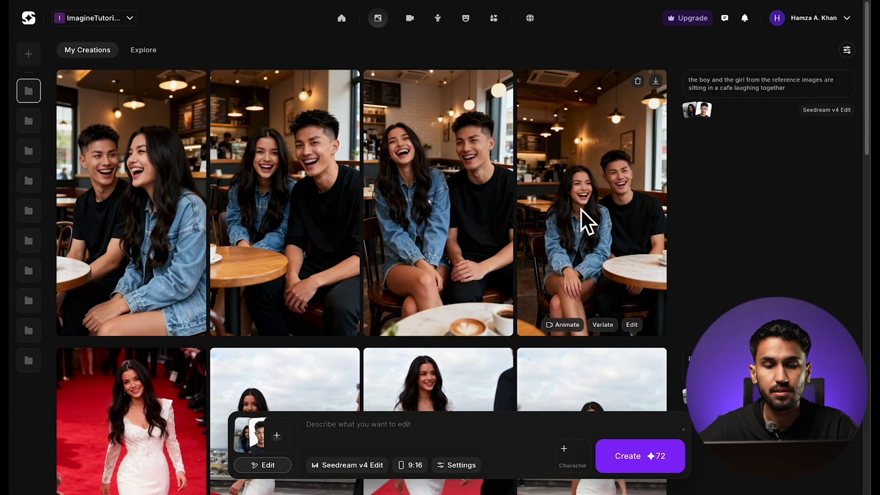
click(439, 164)
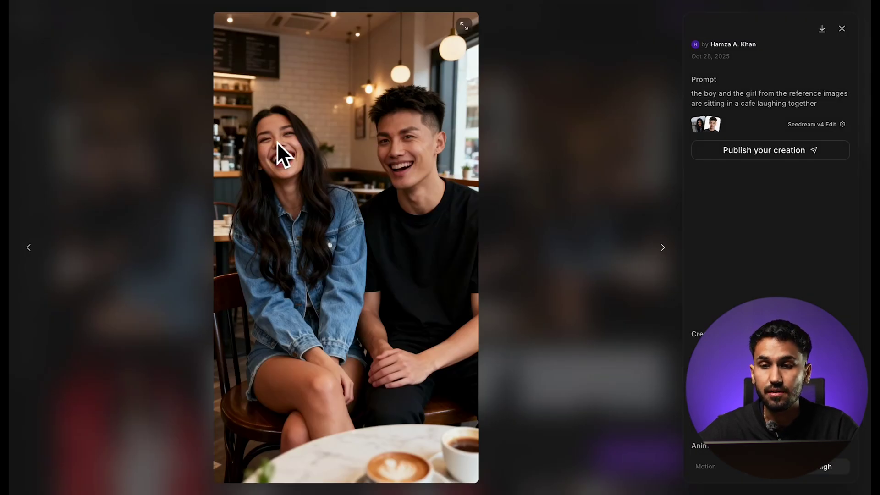
key(Escape)
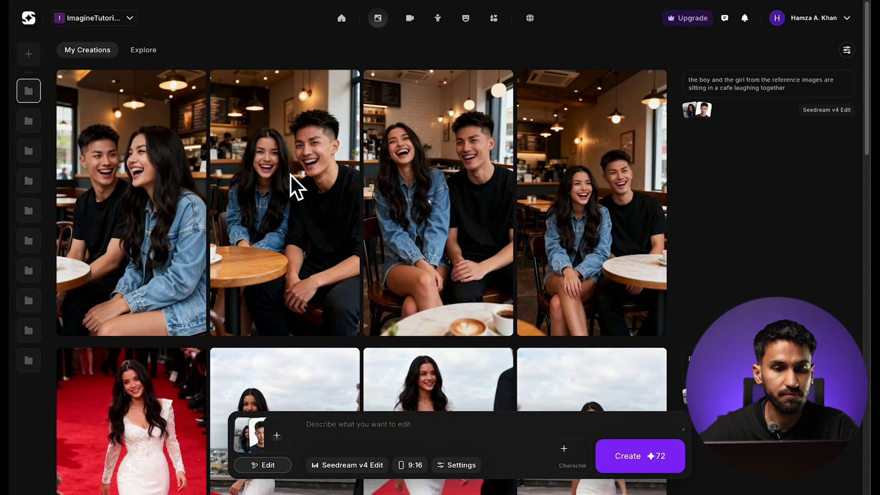
scroll(321, 205, down, 2)
scroll(323, 205, down, 1)
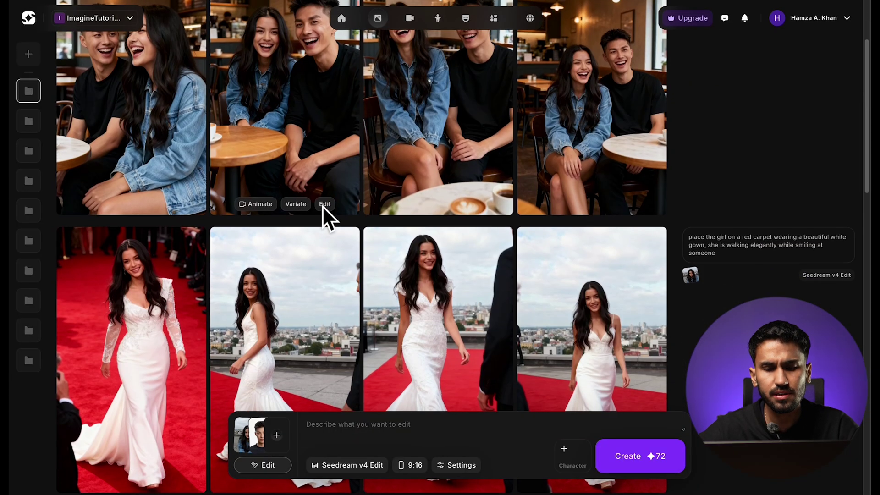
scroll(322, 206, up, 3)
scroll(323, 205, down, 2)
scroll(323, 205, down, 5)
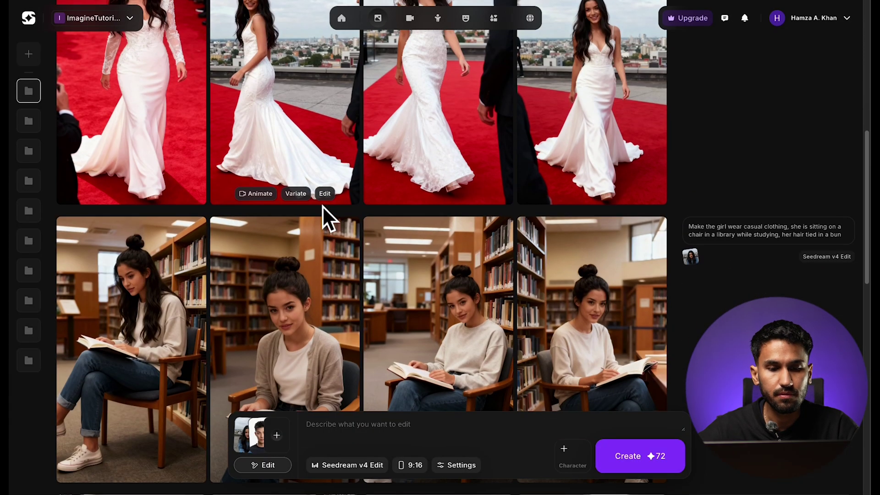
scroll(323, 206, down, 1)
scroll(323, 205, down, 4)
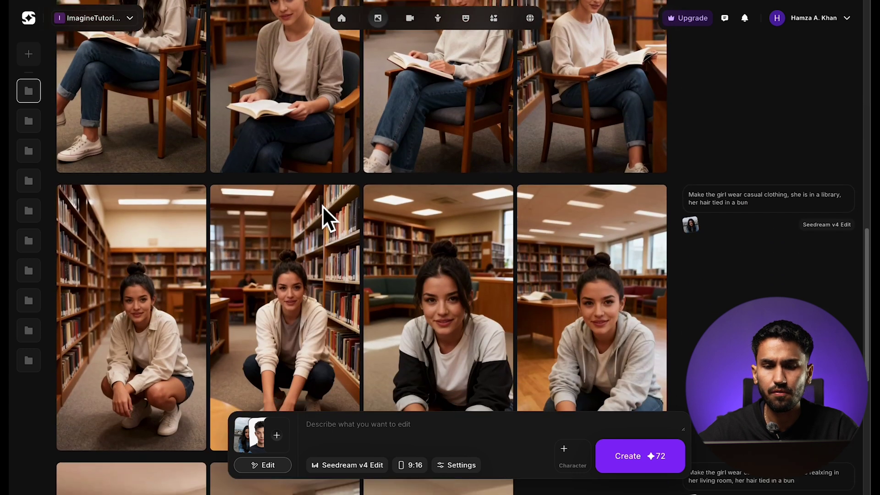
scroll(323, 205, down, 1)
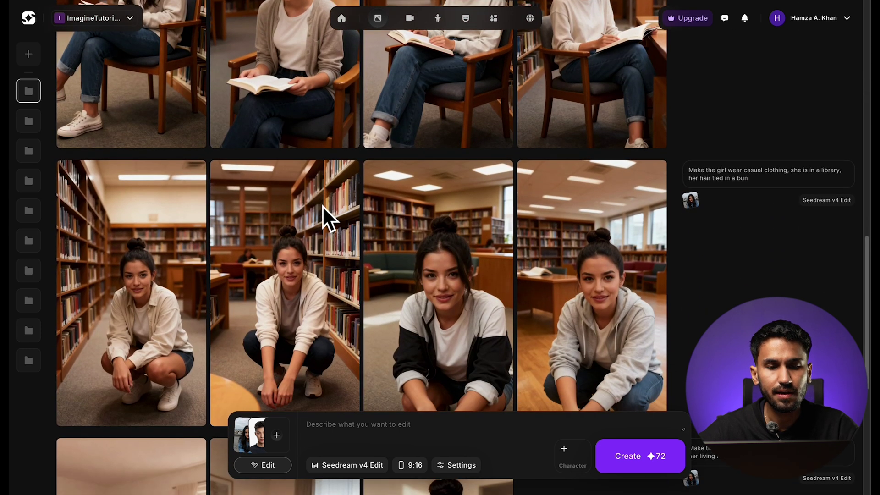
scroll(323, 206, down, 1)
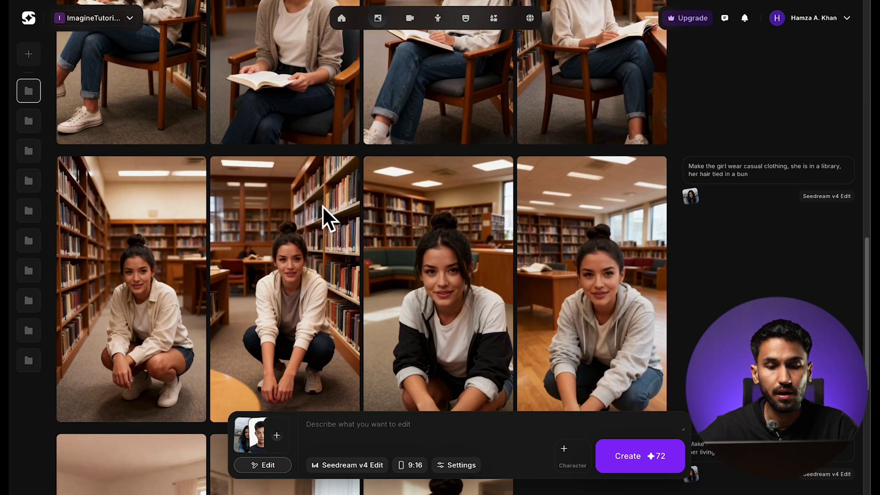
scroll(323, 205, down, 2)
scroll(323, 205, up, 6)
scroll(323, 205, up, 6)
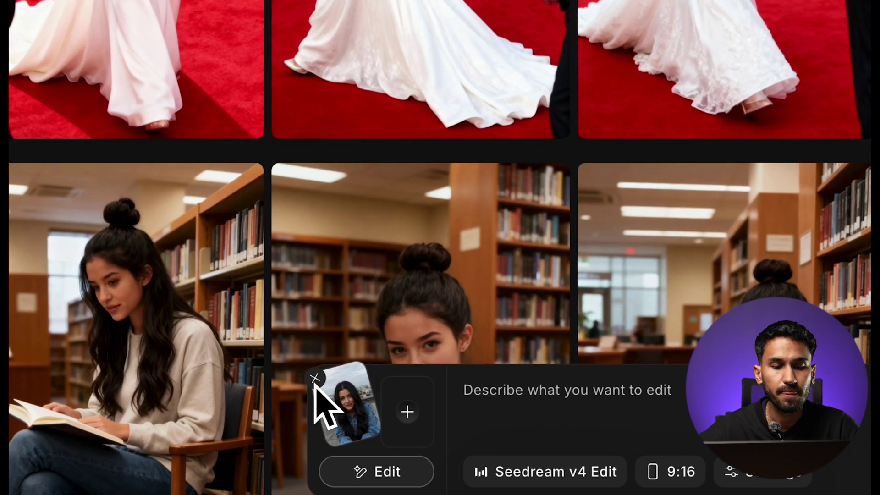
- Remove the reference image from the prompt and go to the Personalize your Character page
click(236, 419)
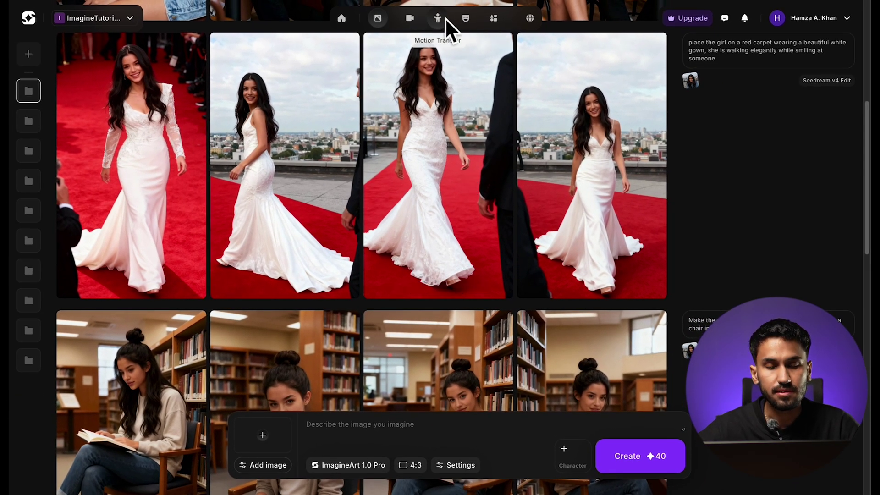
scroll(456, 70, up, 5)
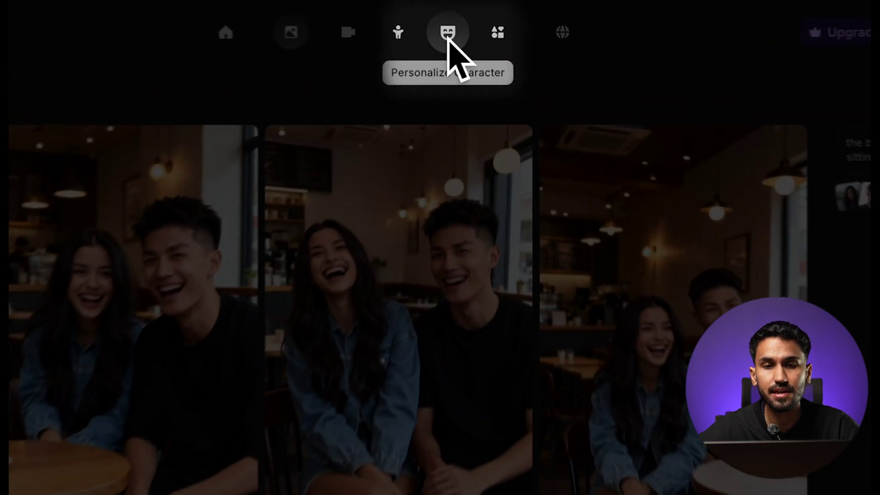
click(448, 33)
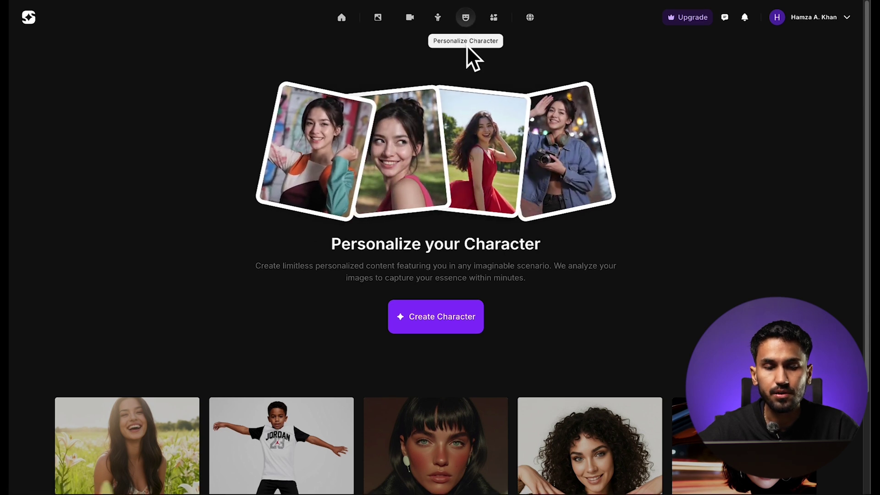
- Start a new custom character and view its training settings of 2000 steps for 370 credits
scroll(565, 272, down, 3)
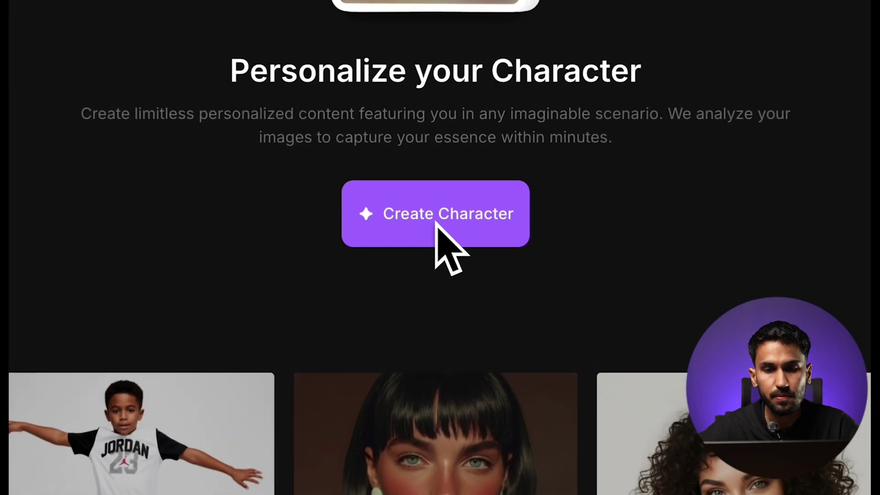
click(436, 214)
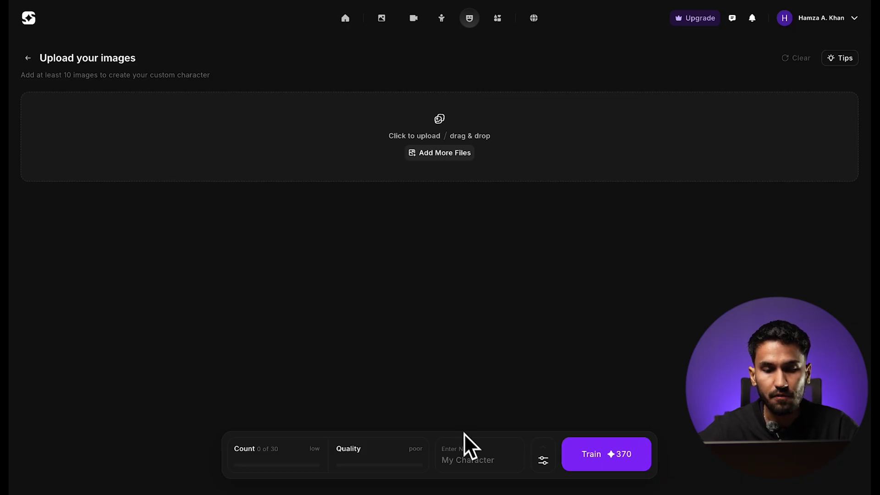
click(469, 458)
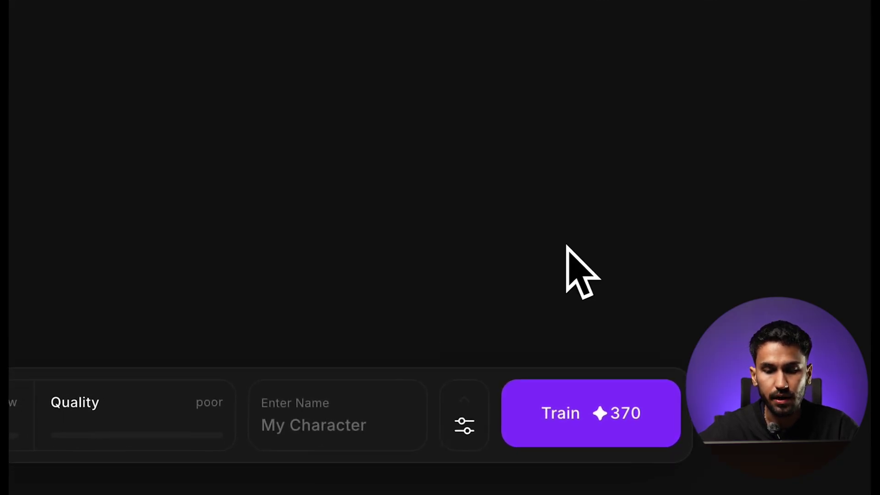
click(472, 399)
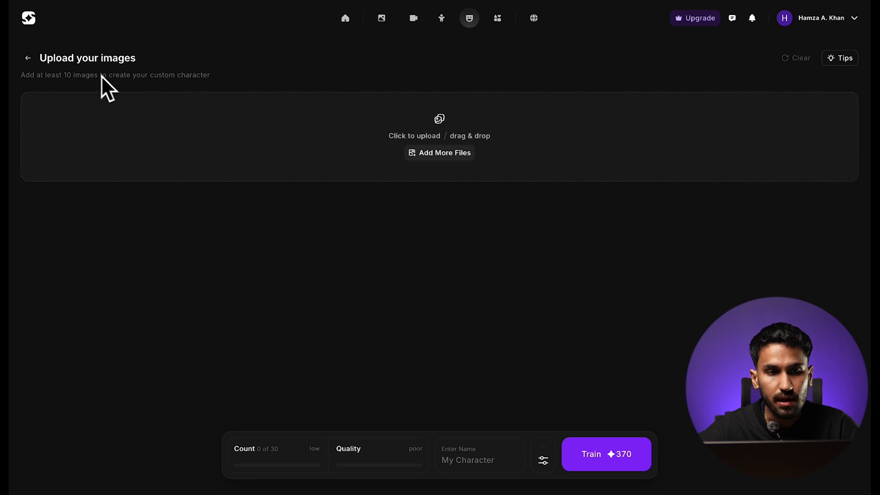
- Return to the characters overview and attach the saved character AVA to the image prompt
click(28, 58)
scroll(239, 316, down, 3)
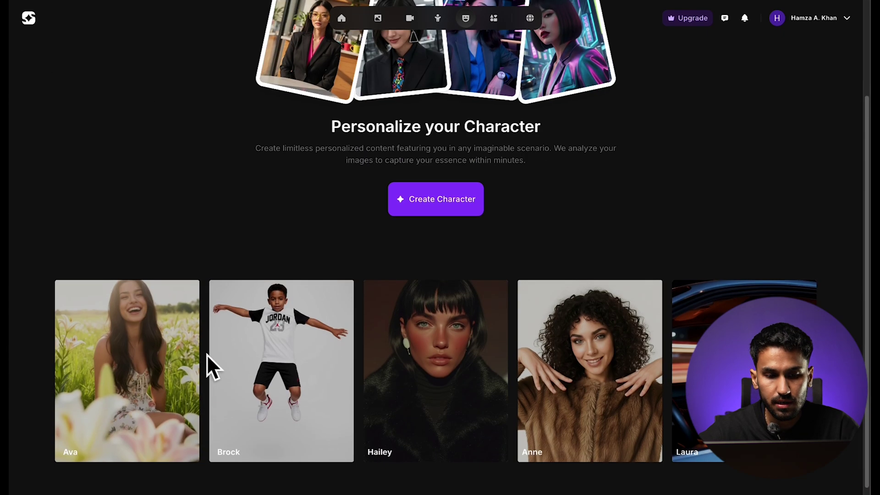
mouse_move(114, 368)
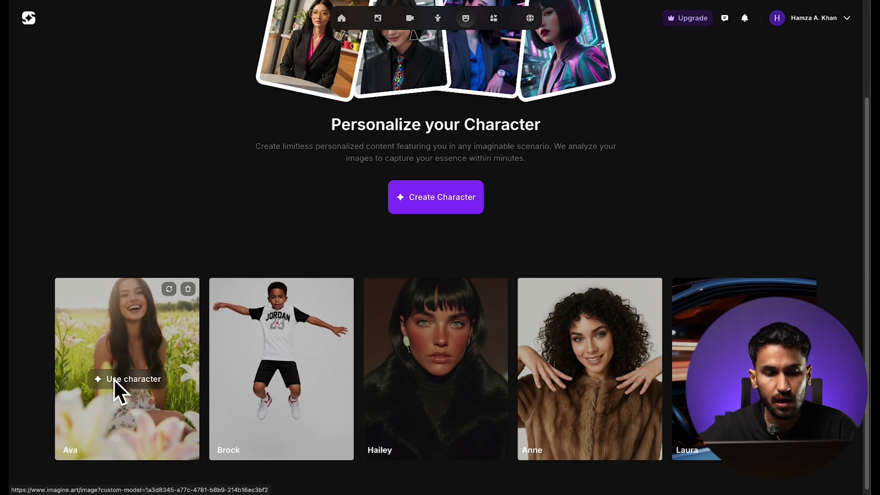
scroll(116, 382, down, 1)
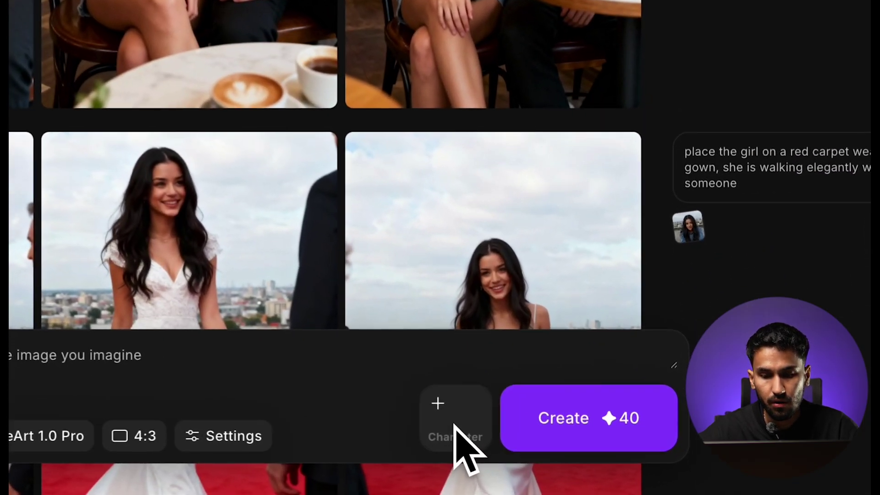
click(454, 426)
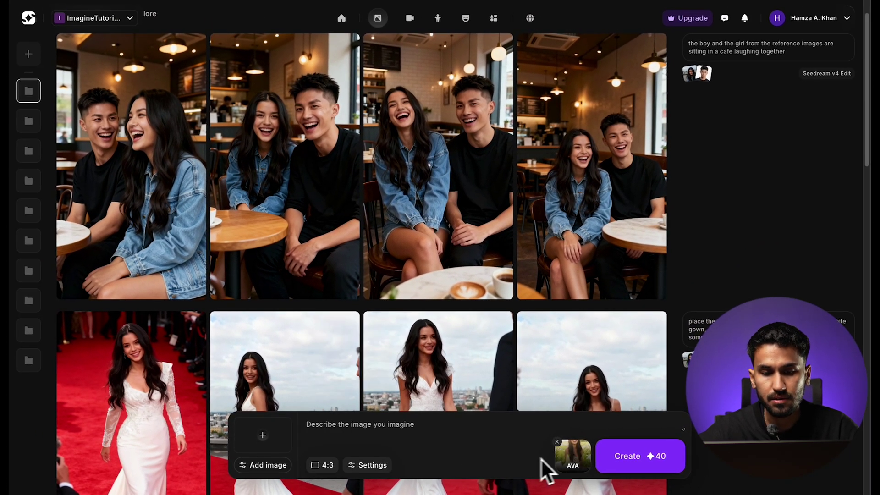
- Keep 4:3 and generate AVA with 'a beautiful girl is sitting on the beach wearing a floral sundress'
click(323, 465)
click(448, 433)
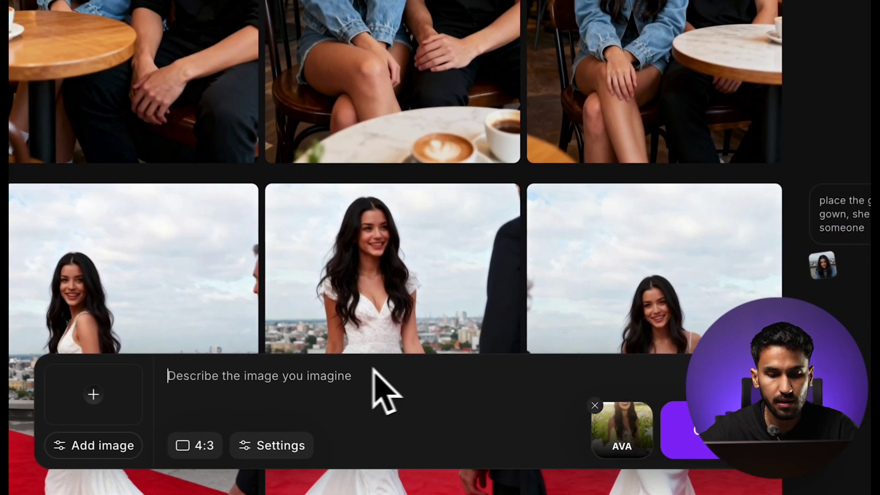
text(a be)
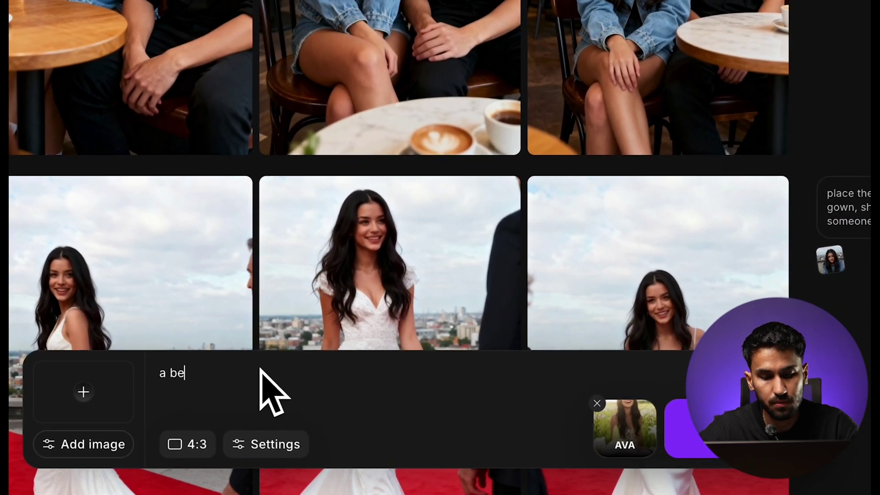
text(autiful girl)
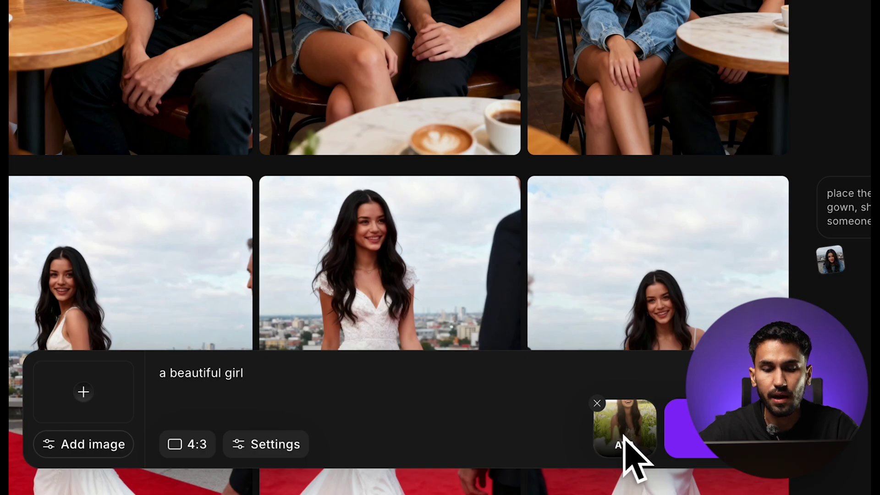
text(is s)
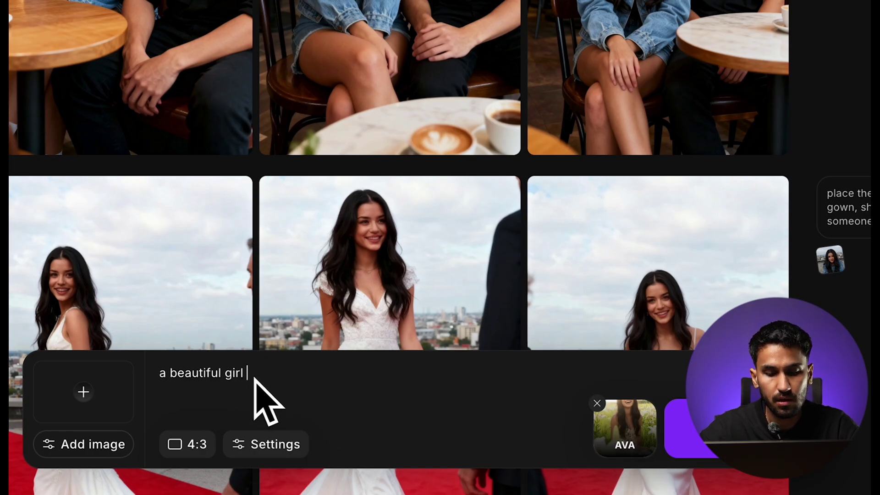
text(itting on the )
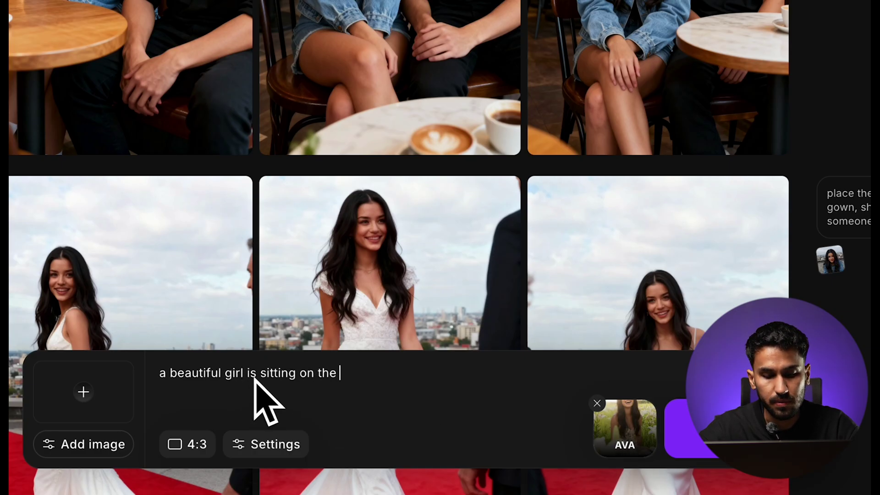
text(beach wearing a )
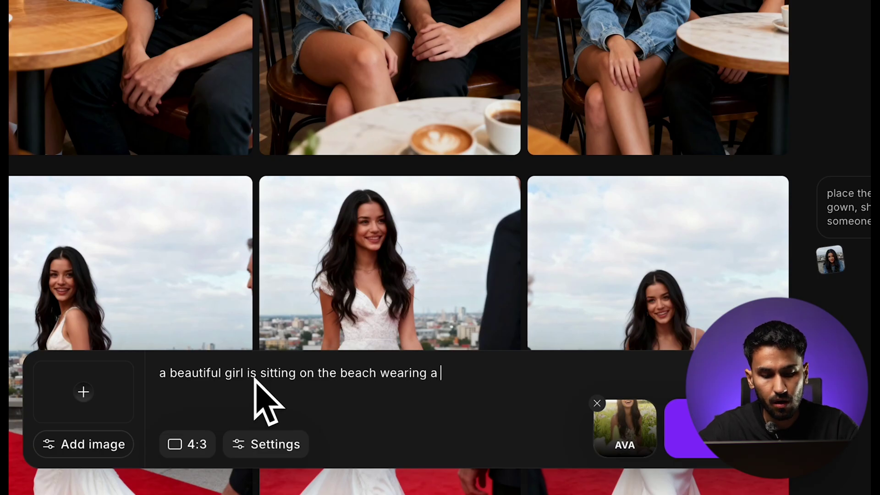
text(floral sundre)
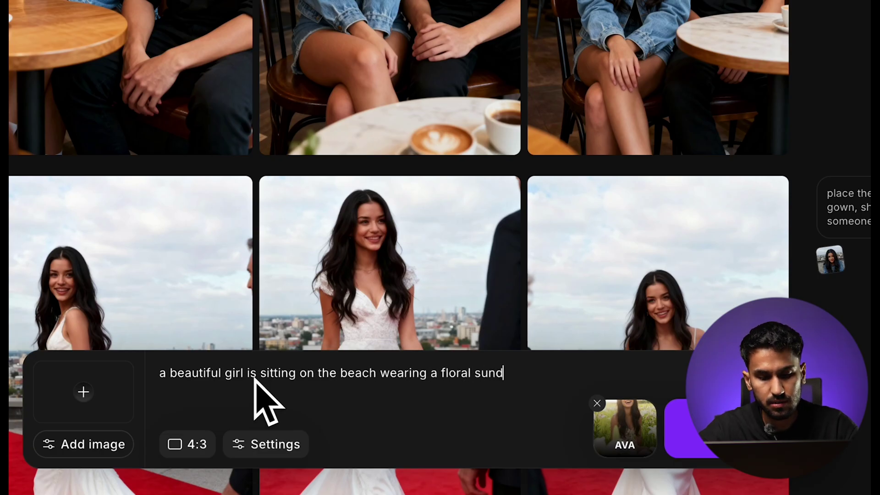
text(ss)
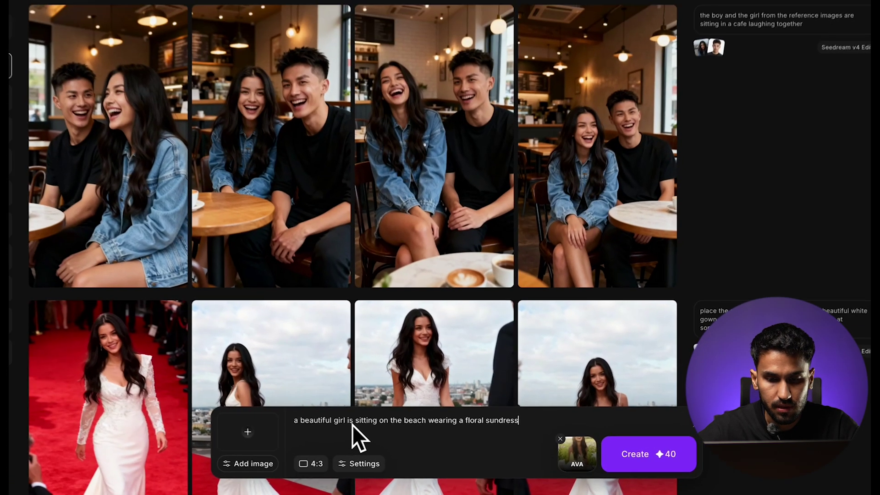
key(Return)
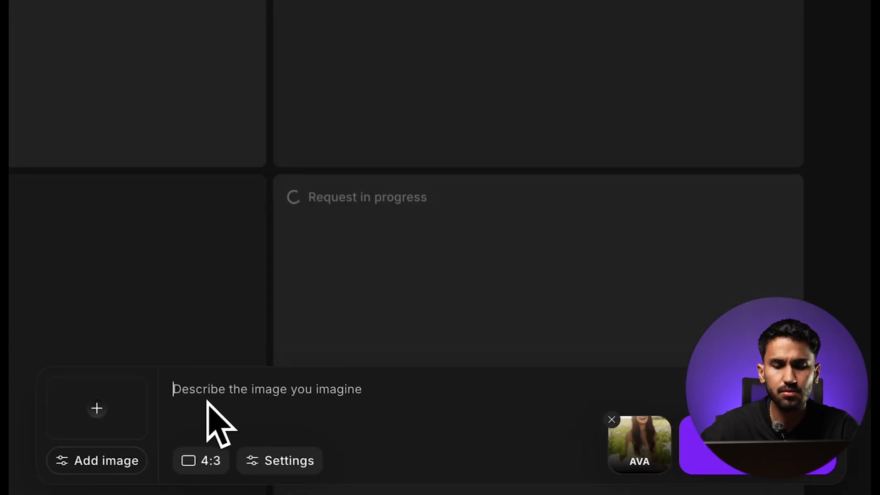
- Generate AVA with 'a beautiful girl wearing a floral sundress is laughing in a sunny sunflower field'
click(202, 399)
text(a beau)
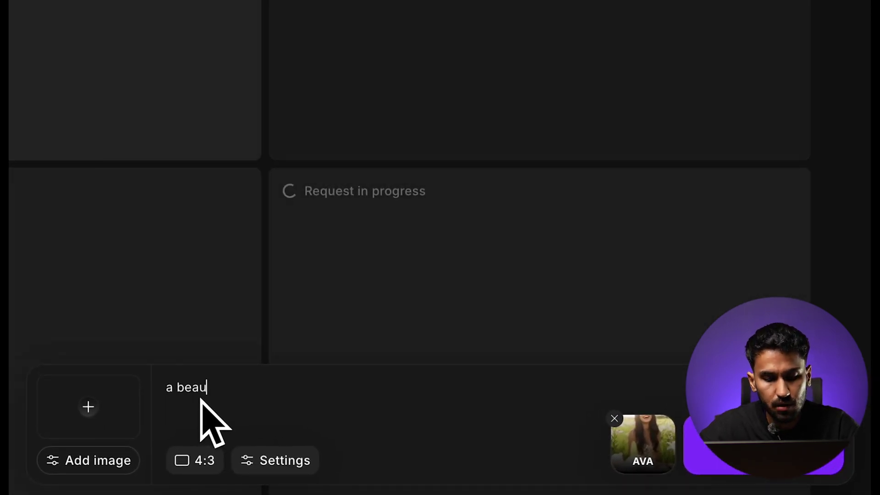
text(ti)
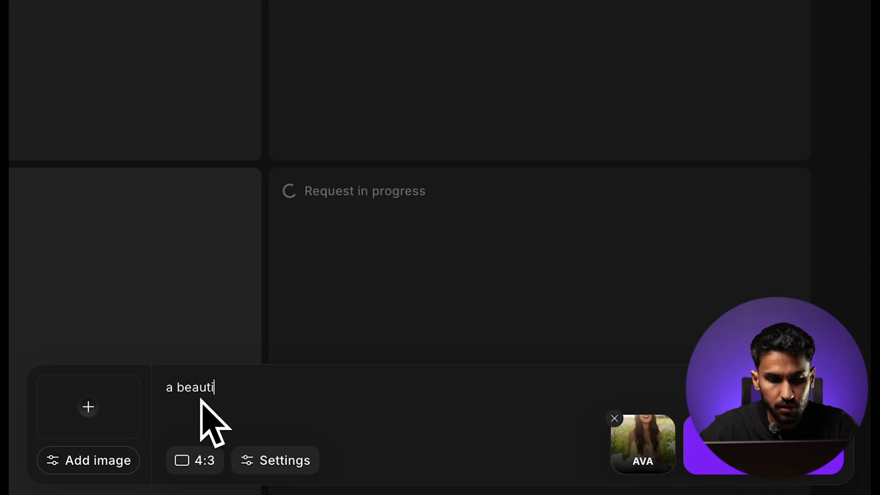
text(ful girl wear)
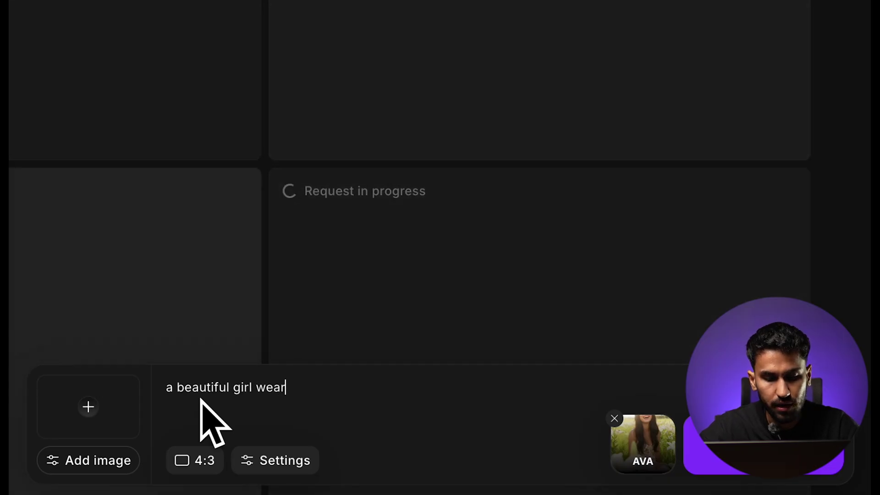
text(ing a floral sund)
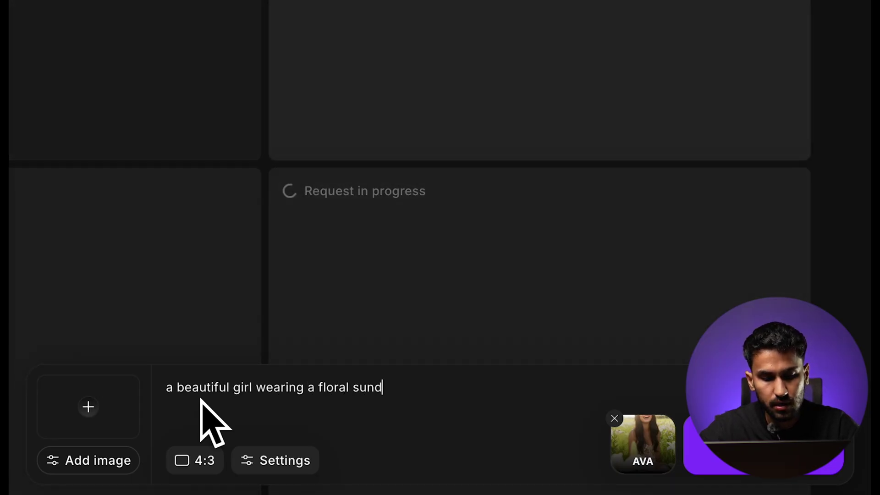
text(ress is laugh)
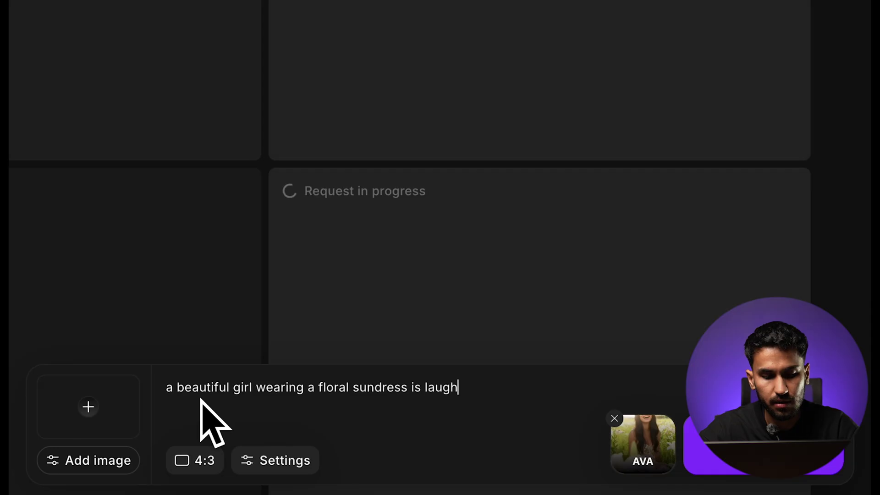
text(ing in a field)
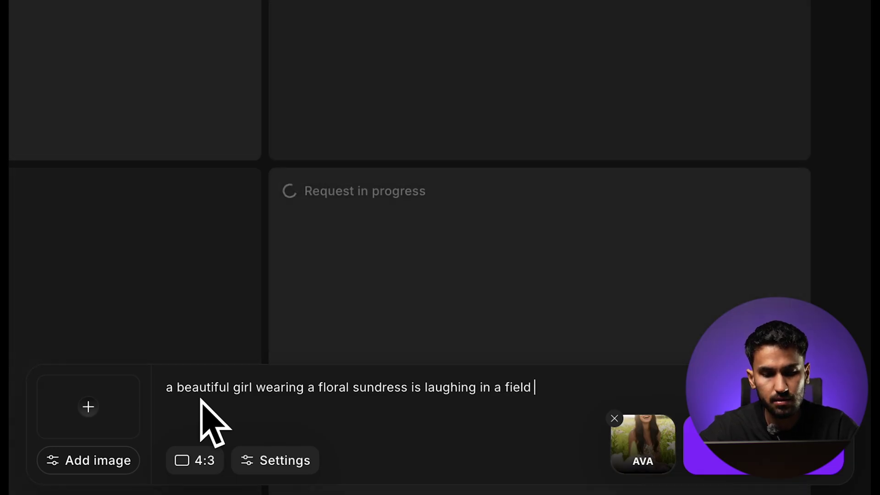
key(BackSpace)
key(BackSpace)
key(BackSpace)
key(BackSpace)
key(BackSpace)
key(BackSpace)
text(s)
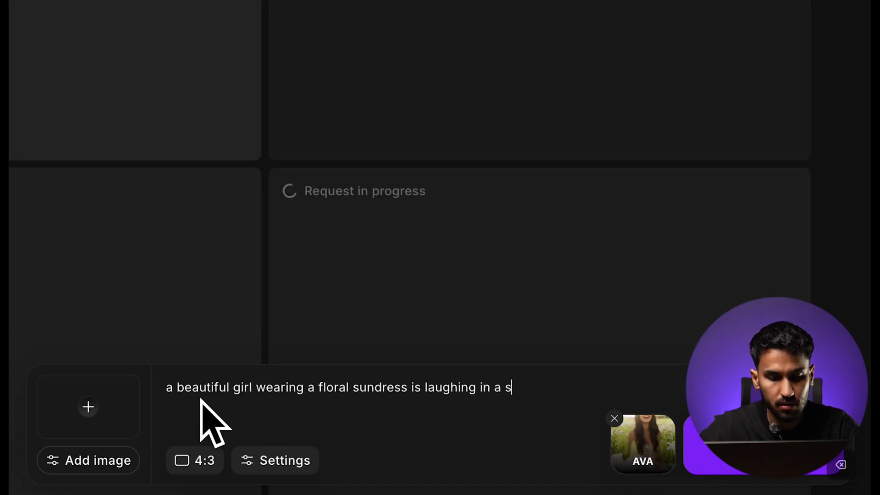
text(unny sunflower )
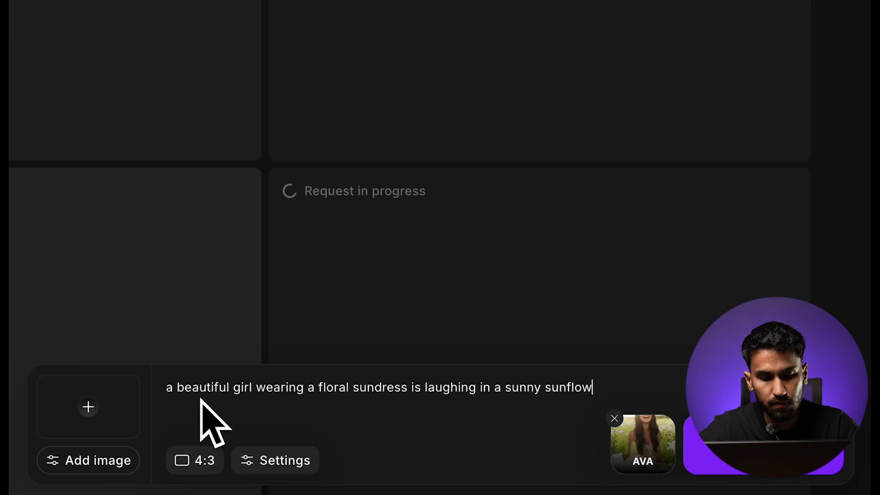
text(field)
key(Return)
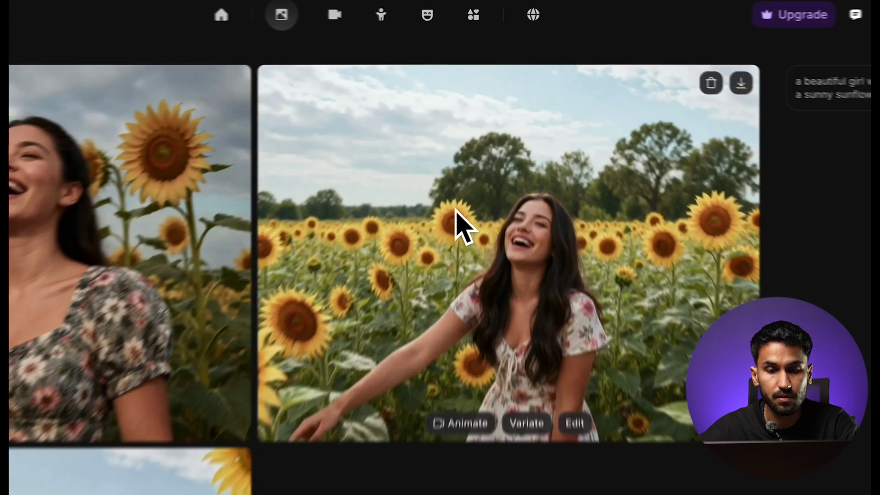
click(483, 136)
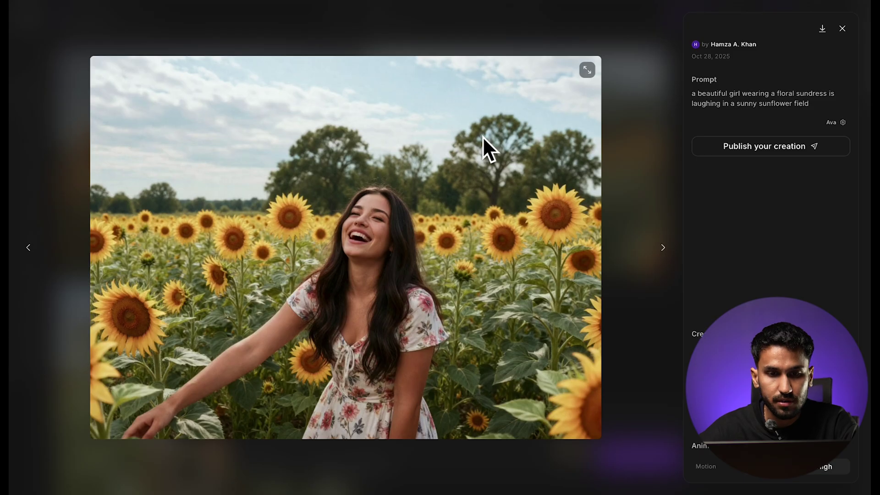
key(Right)
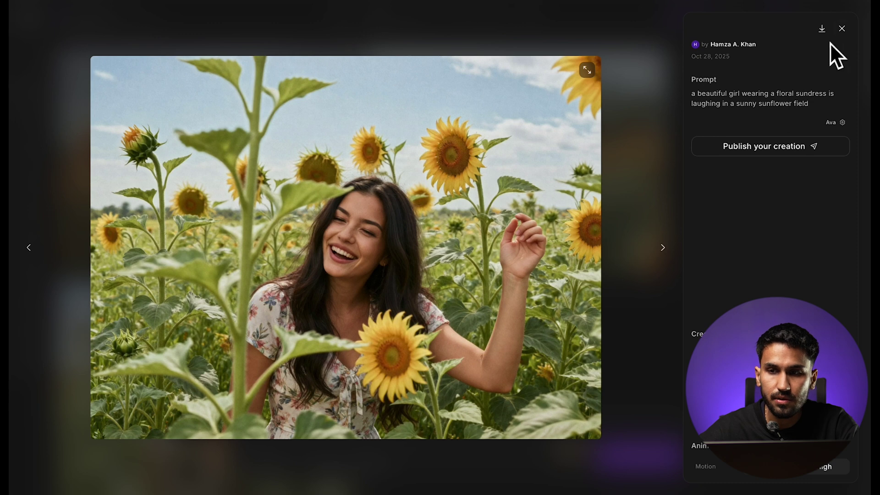
click(843, 28)
scroll(515, 183, down, 8)
click(305, 259)
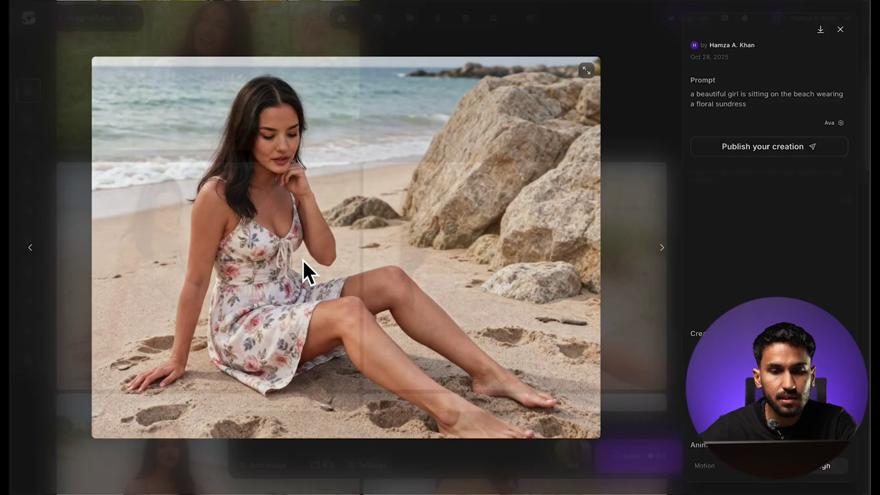
key(Right)
key(Right)
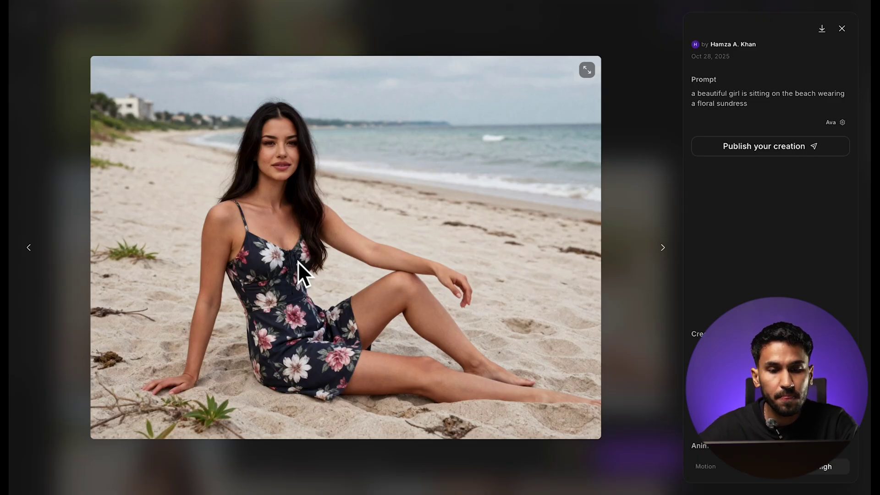
key(Left)
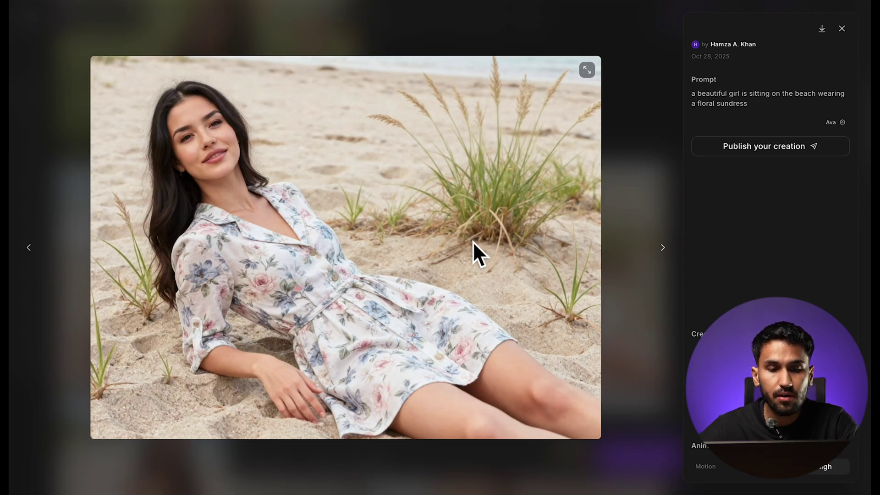
key(Right)
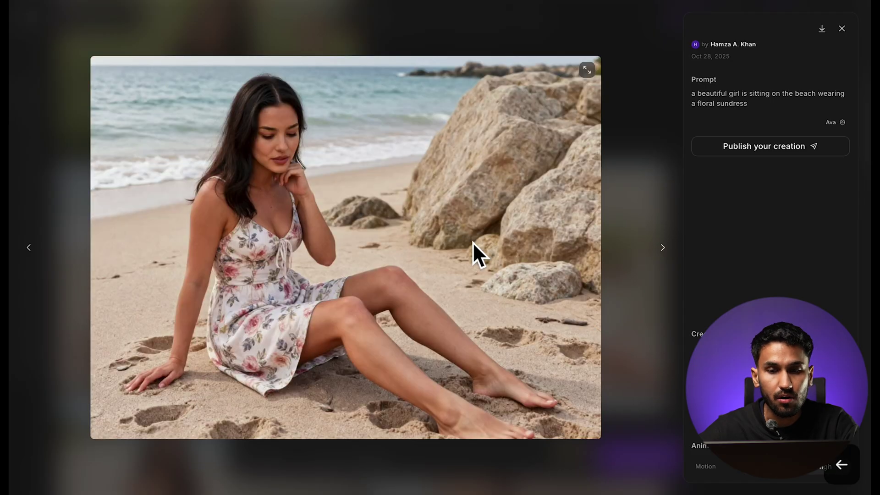
mouse_move(753, 107)
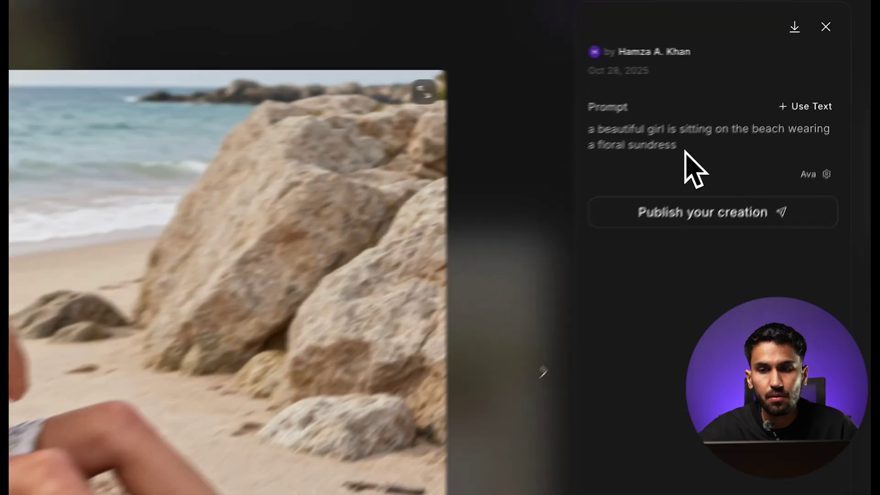
drag(685, 151, 586, 130)
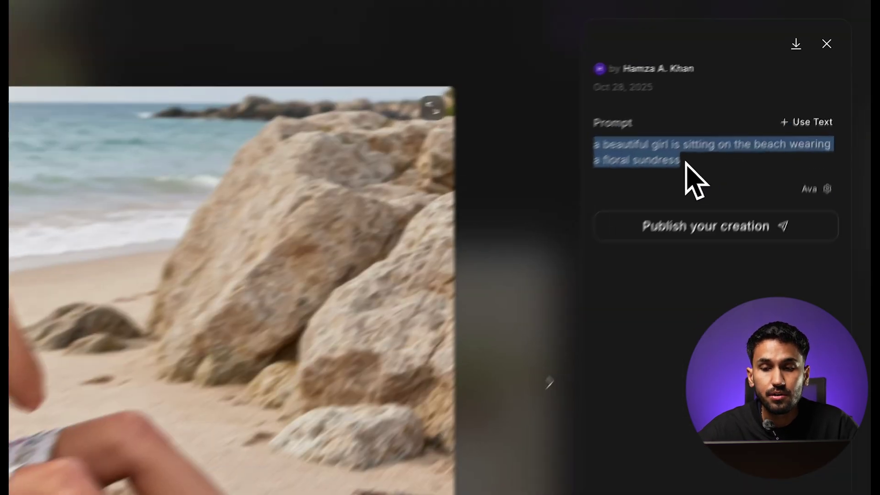
click(754, 106)
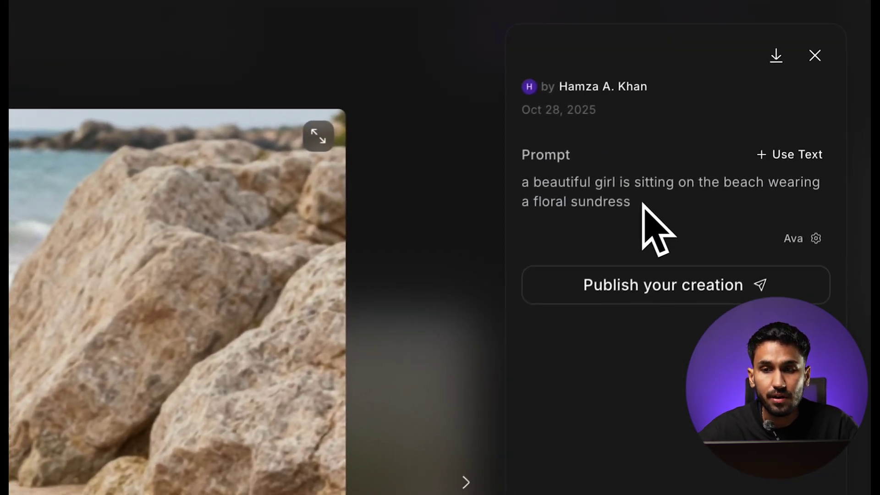
click(842, 29)
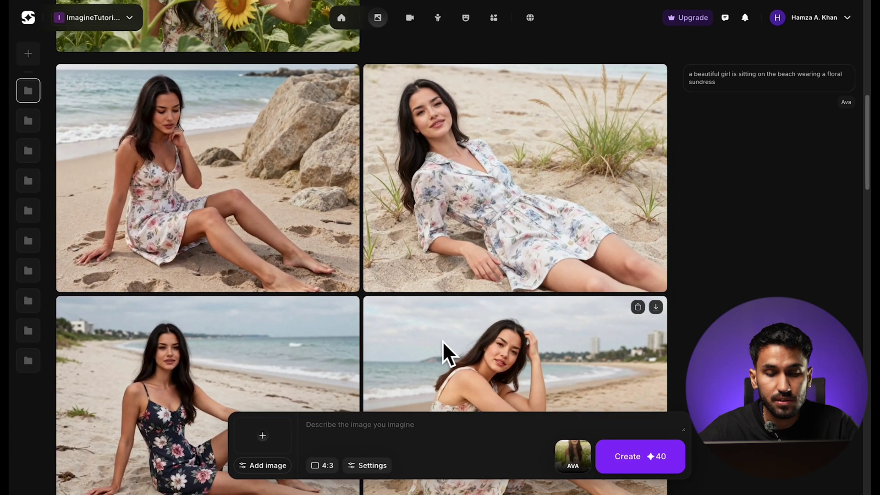
scroll(442, 342, down, 1)
scroll(442, 342, down, 1)
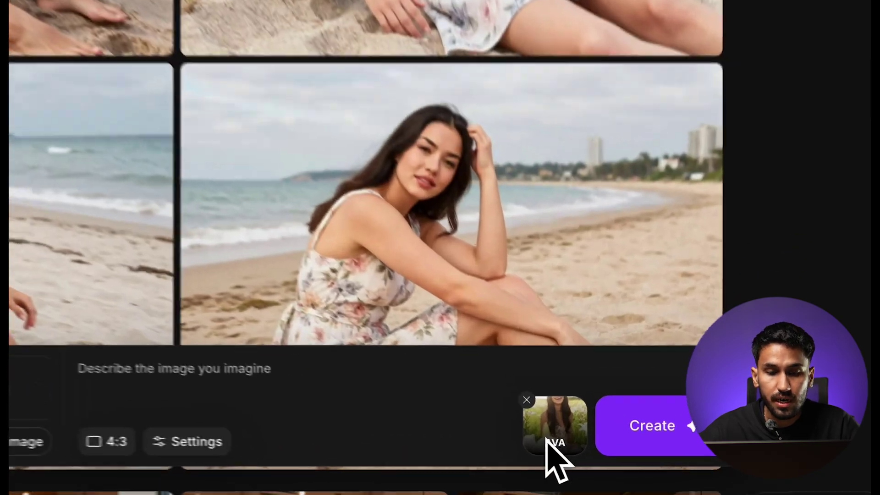
click(560, 460)
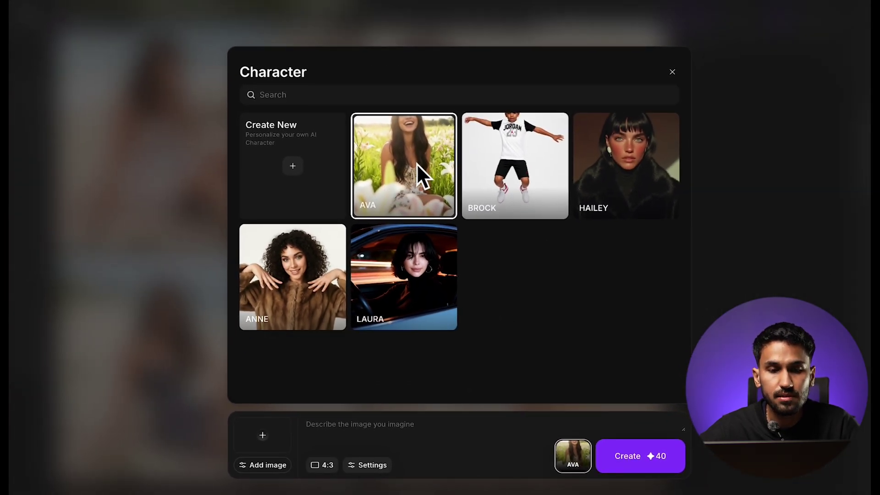
click(673, 73)
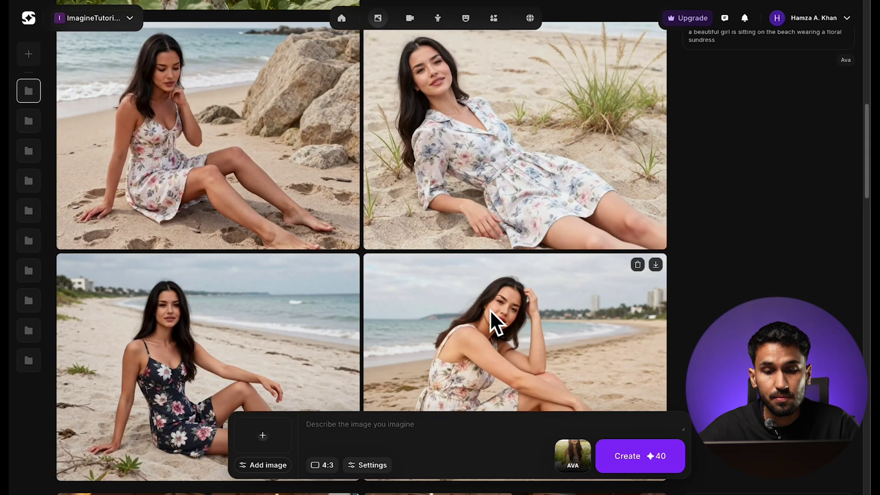
scroll(491, 309, down, 1)
scroll(491, 310, up, 3)
scroll(491, 310, down, 4)
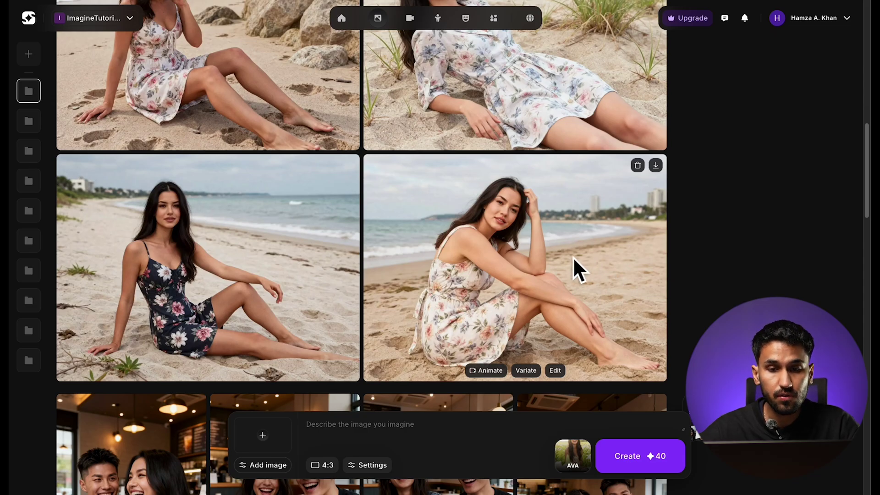
scroll(572, 256, up, 1)
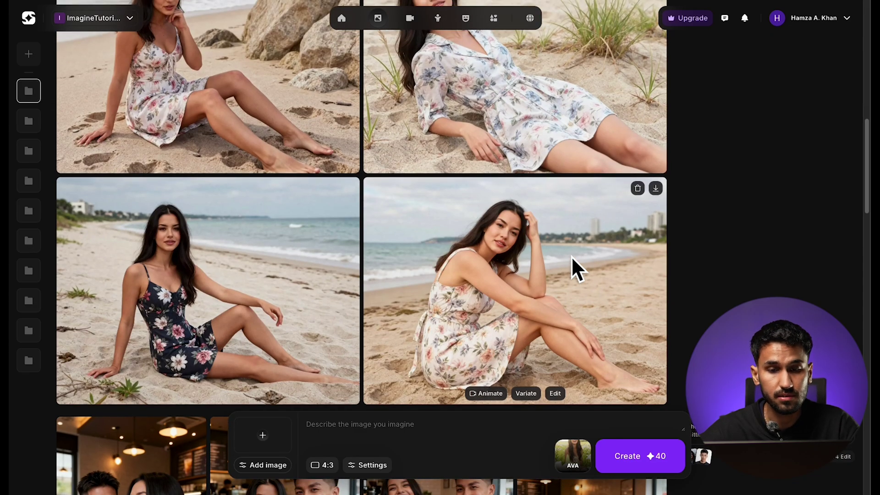
scroll(571, 256, down, 1)
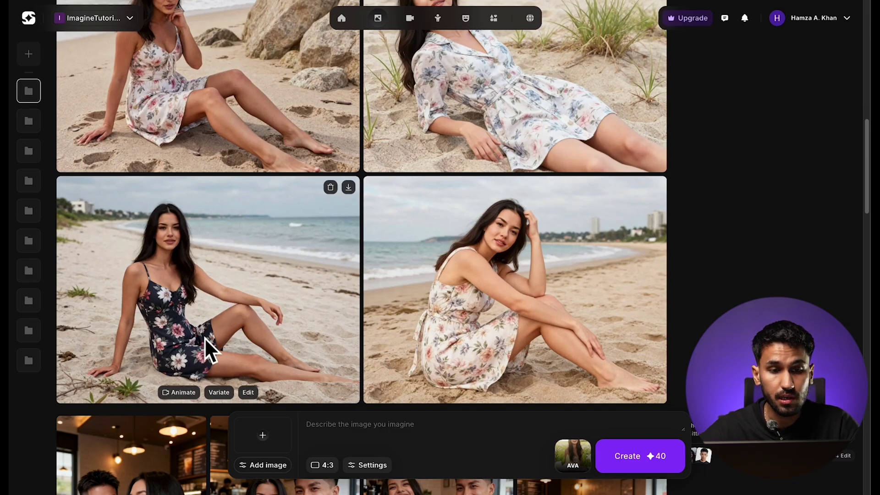
scroll(211, 326, up, 1)
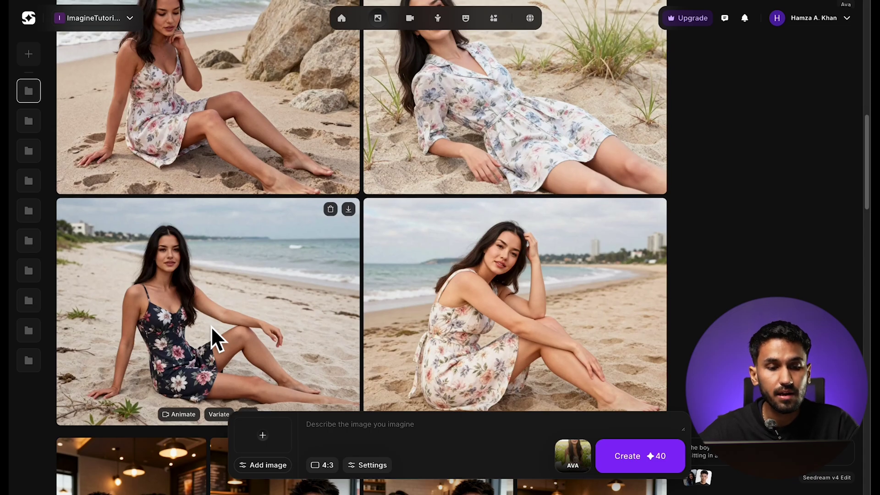
scroll(211, 326, up, 1)
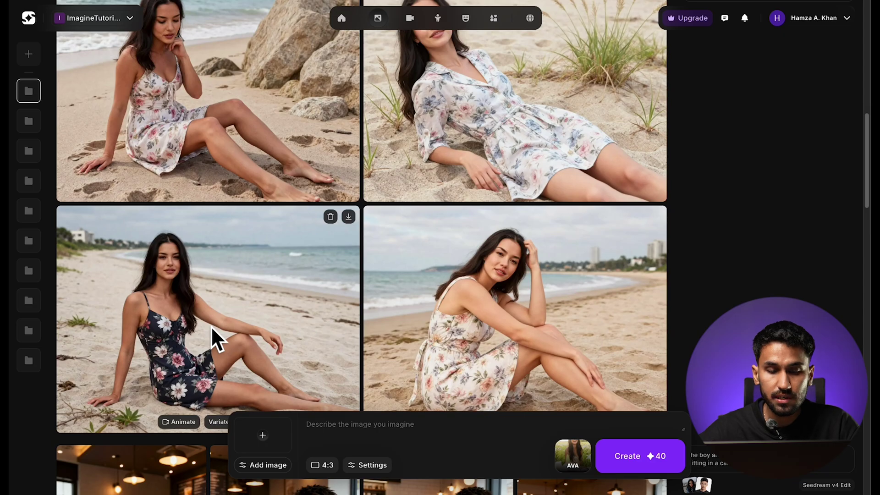
scroll(211, 326, up, 1)
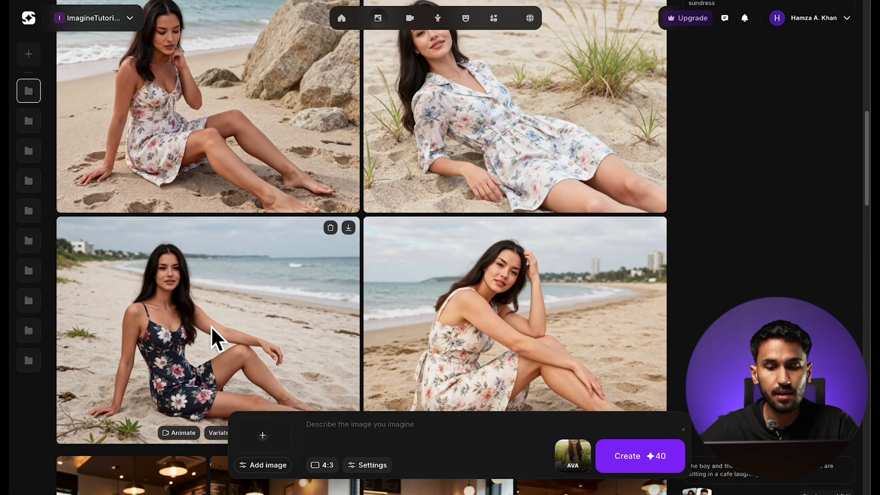